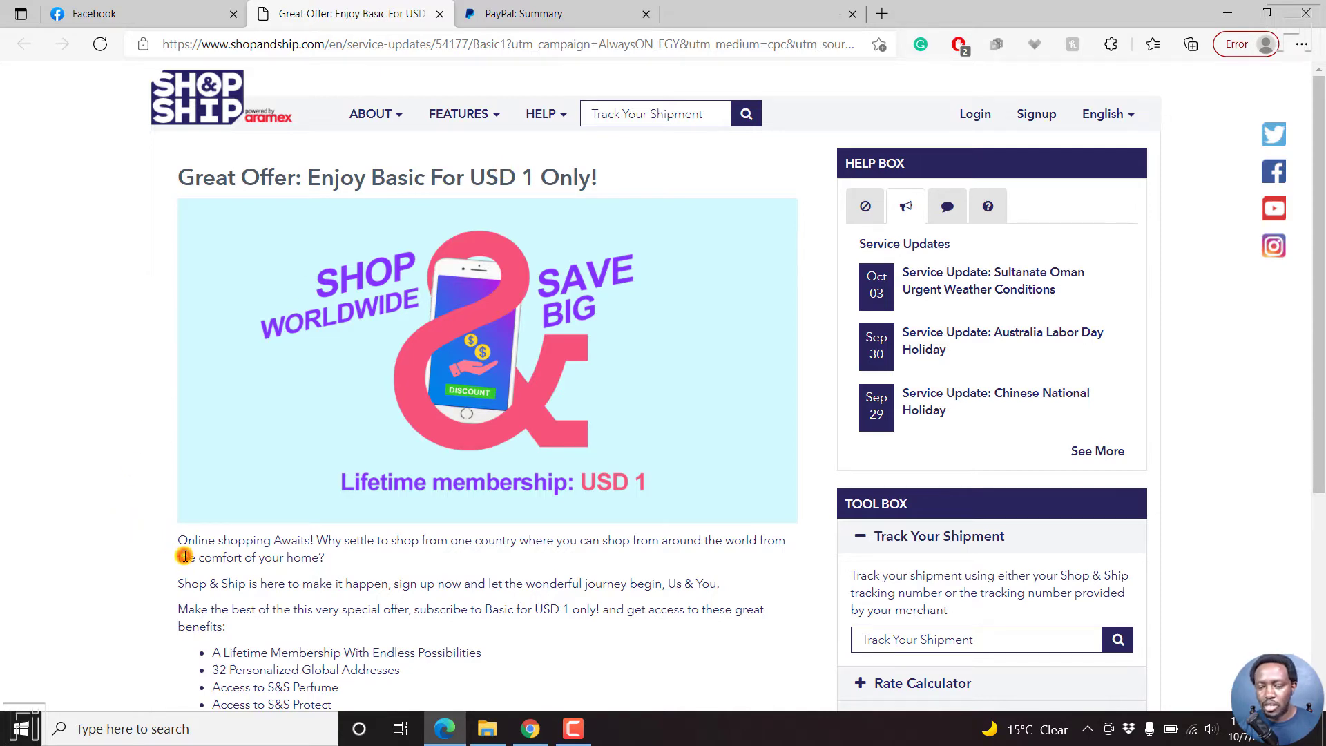
# - Review the Basic offer's benefits and open its USD 1 sign-up form
pyautogui.scroll(-5, 183, 553)
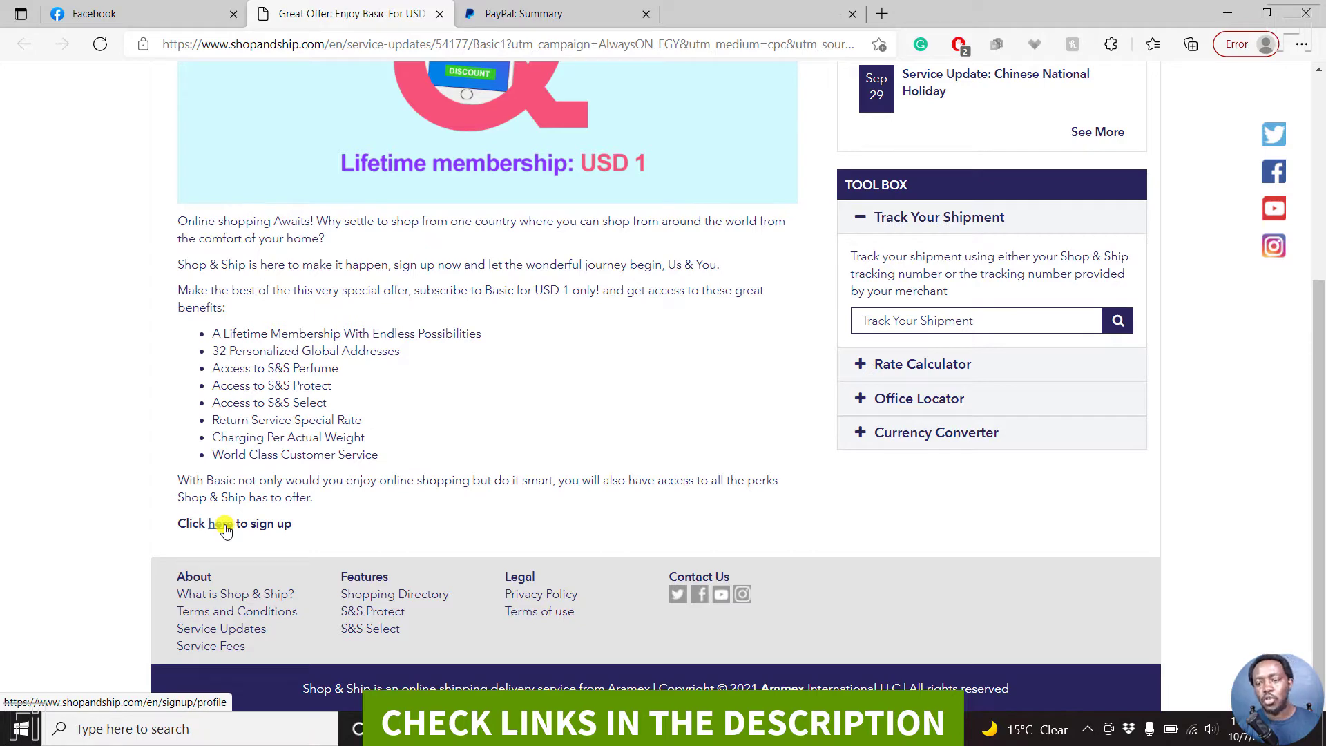
pyautogui.click(223, 526)
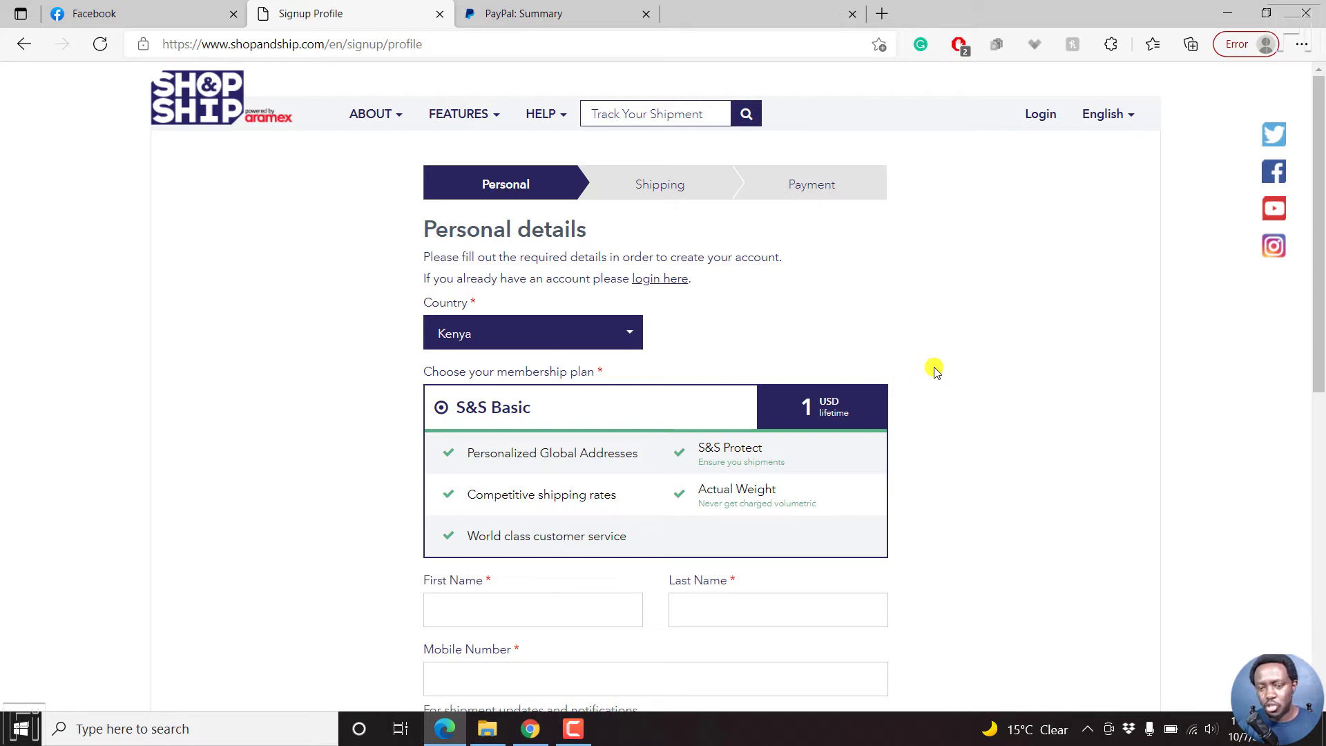
pyautogui.click(632, 333)
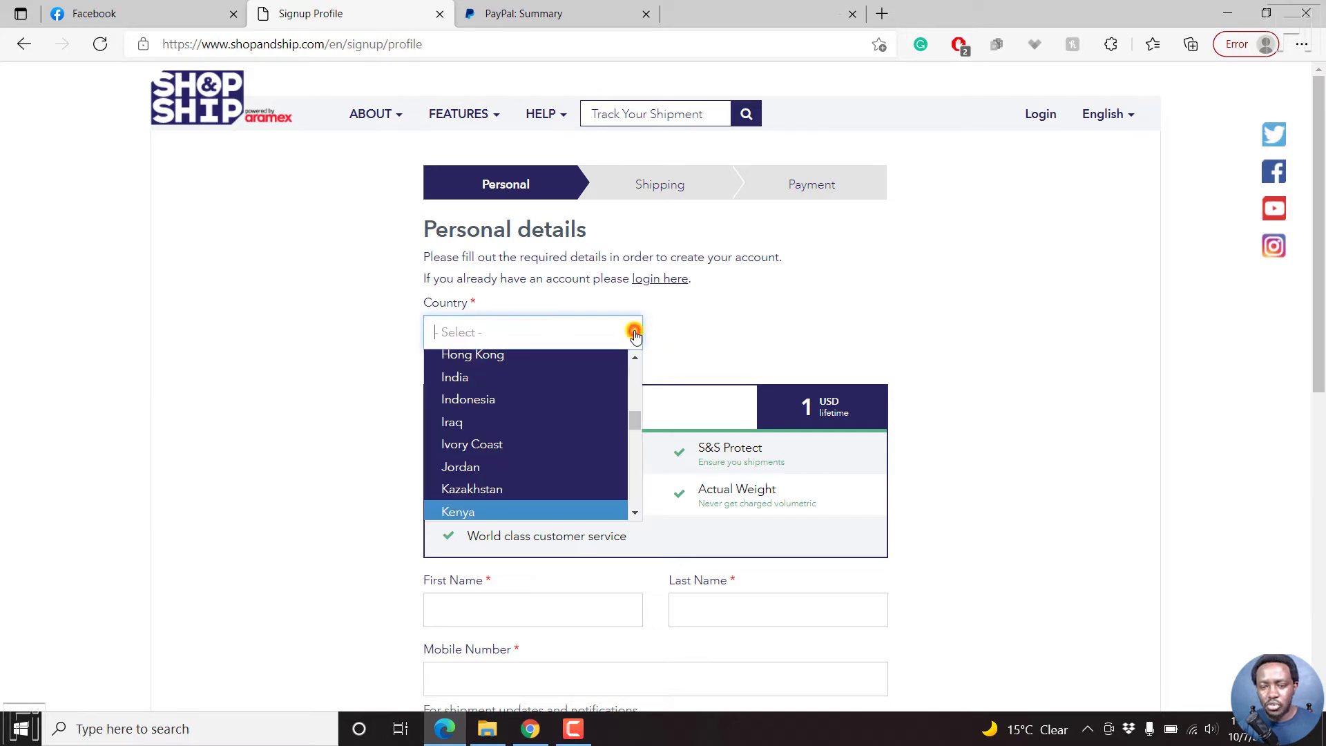
pyautogui.click(488, 361)
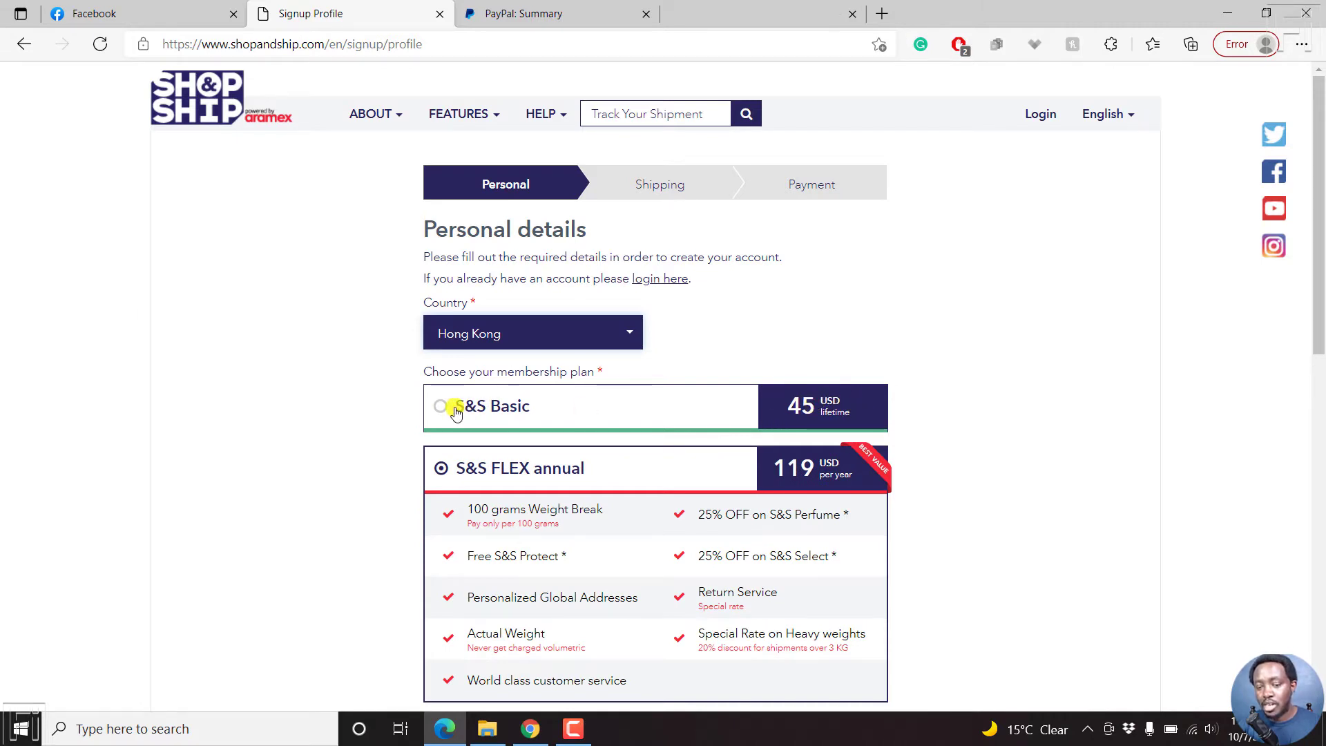
pyautogui.click(529, 339)
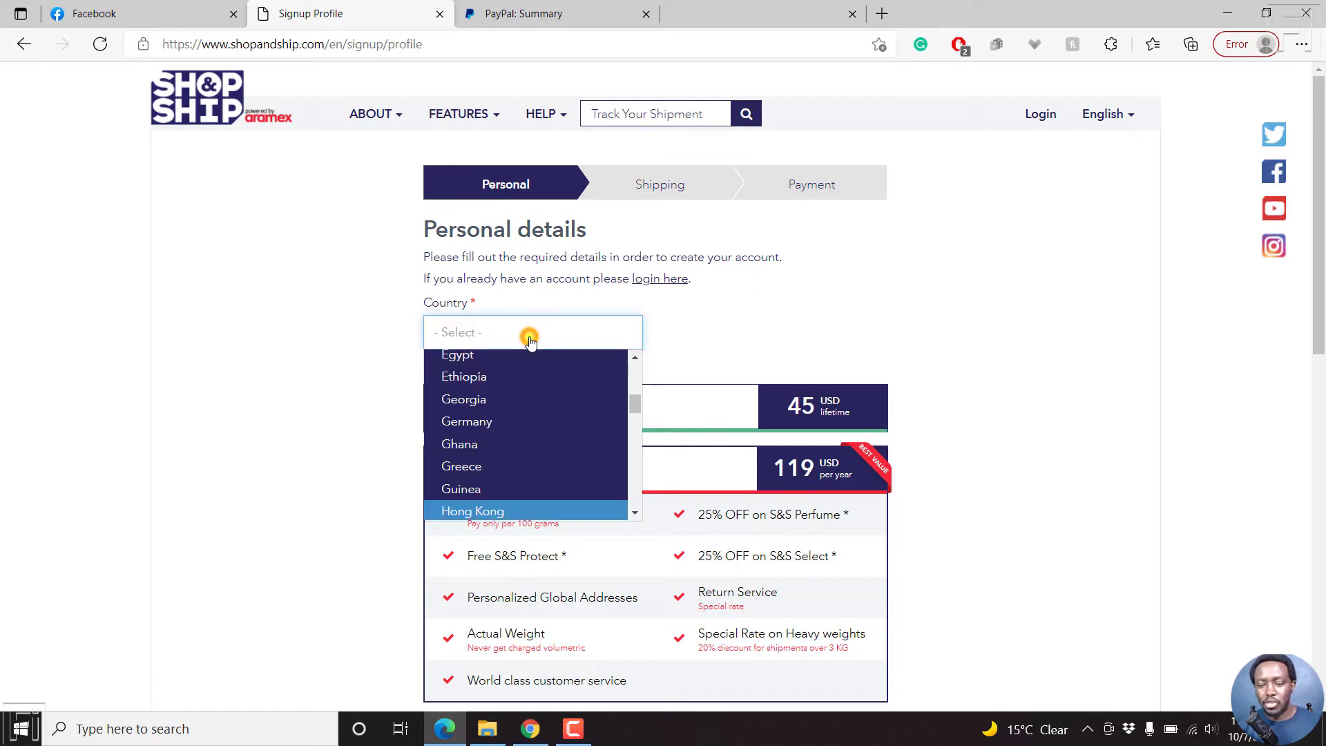
pyautogui.click(638, 515)
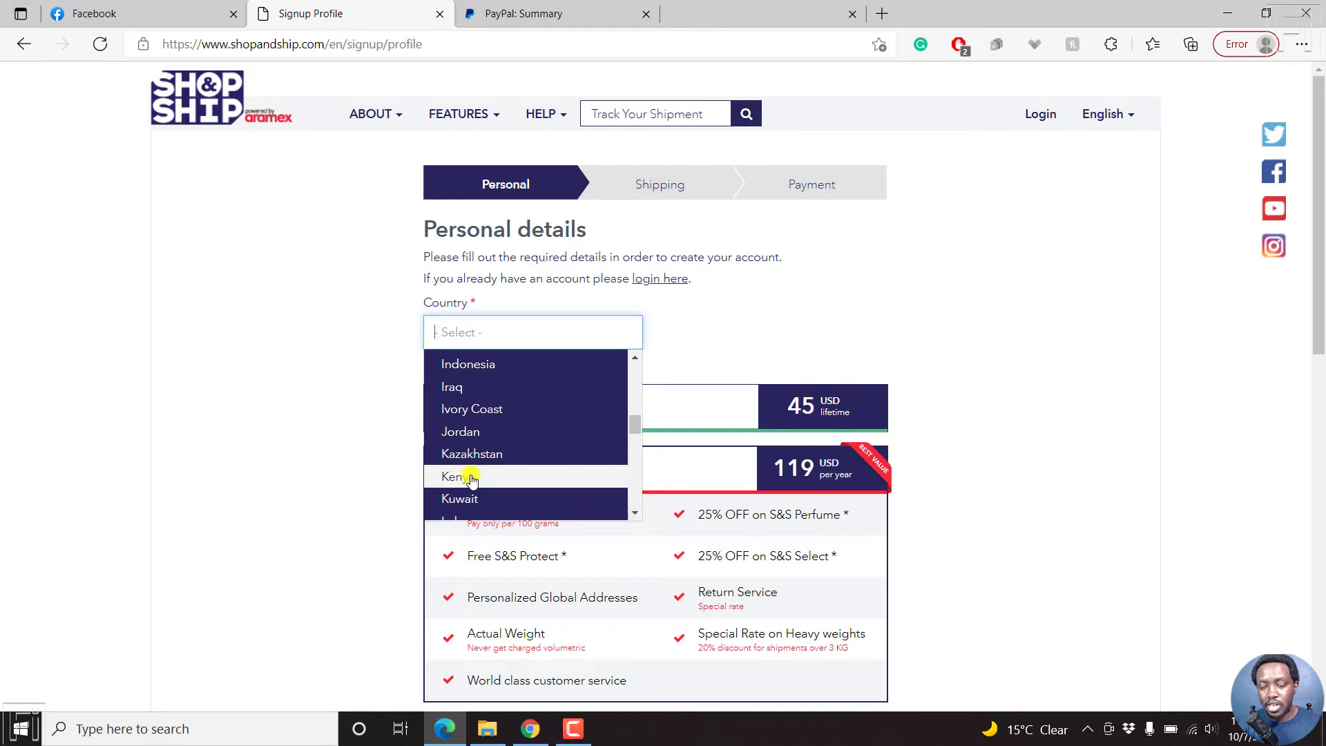
pyautogui.click(471, 479)
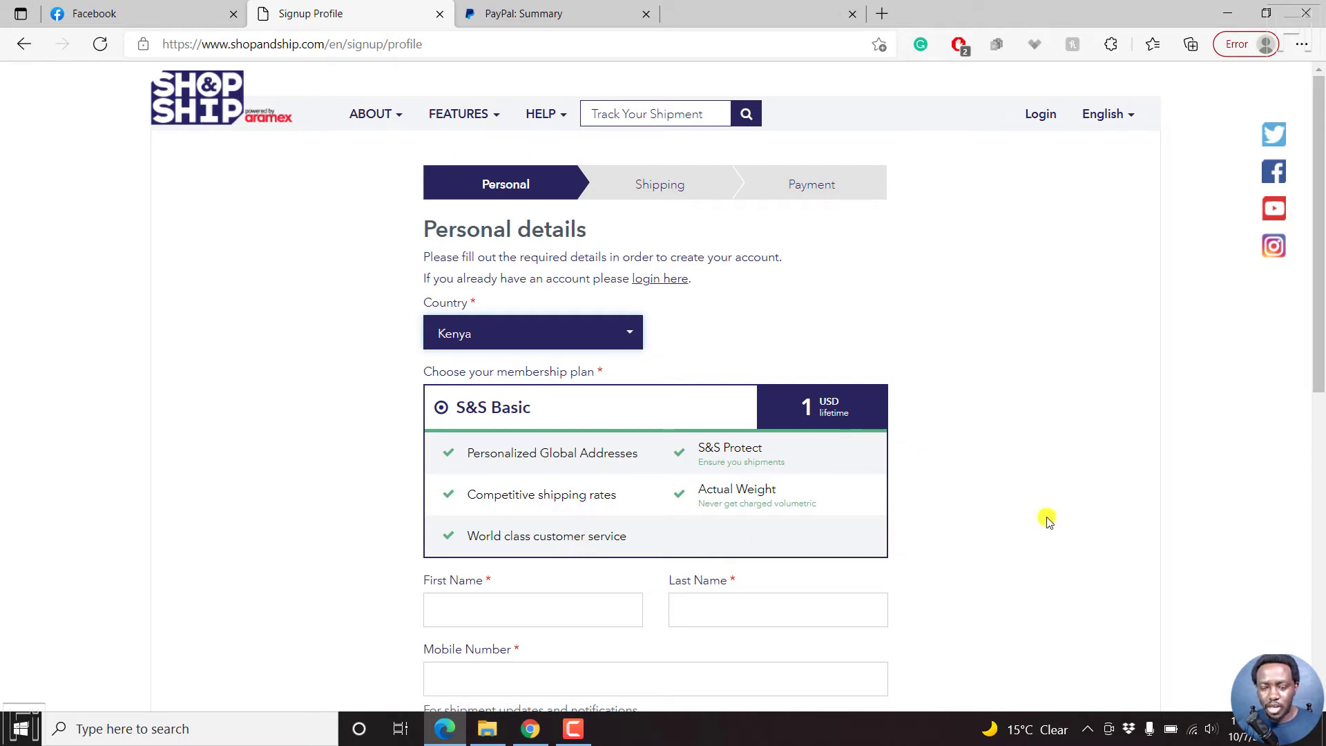
# - Accept the terms and promotional emails, then continue to Shipping Details
pyautogui.moveTo(1321, 308); pyautogui.dragTo(1320, 478)
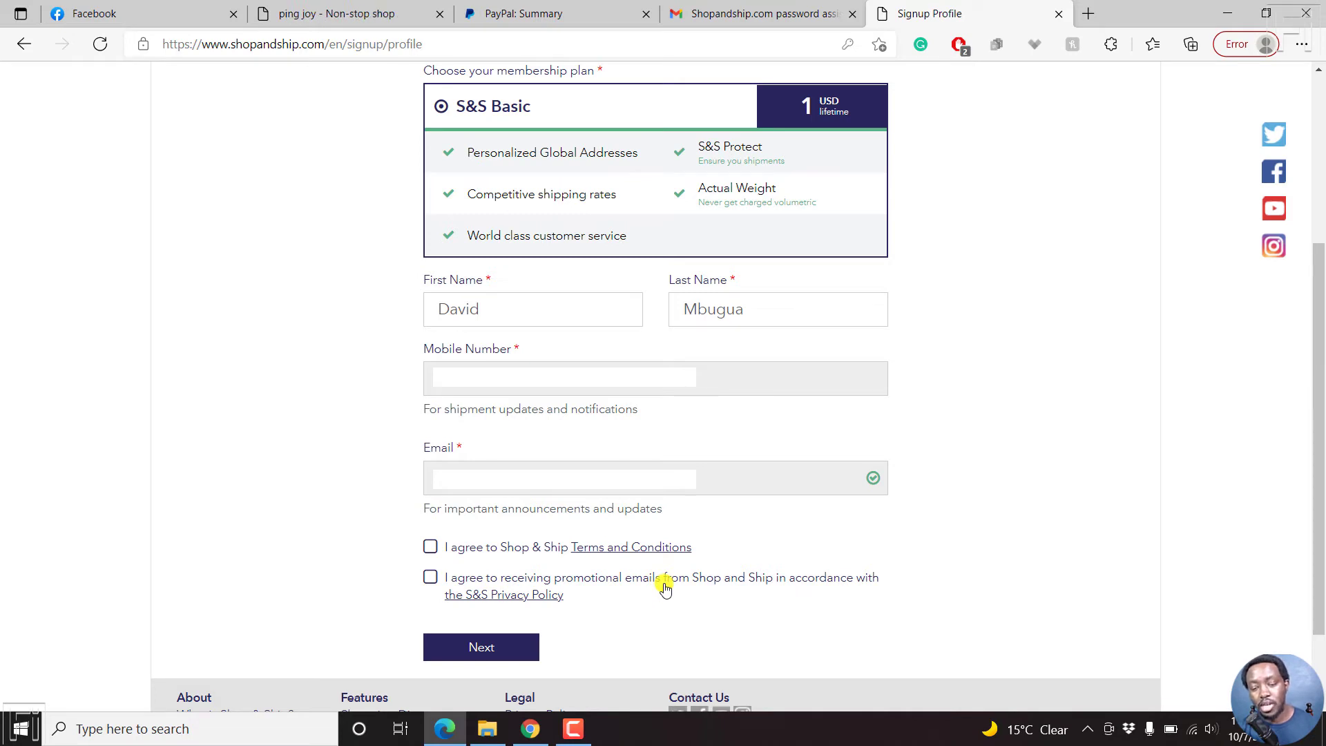
pyautogui.click(431, 579)
pyautogui.click(431, 548)
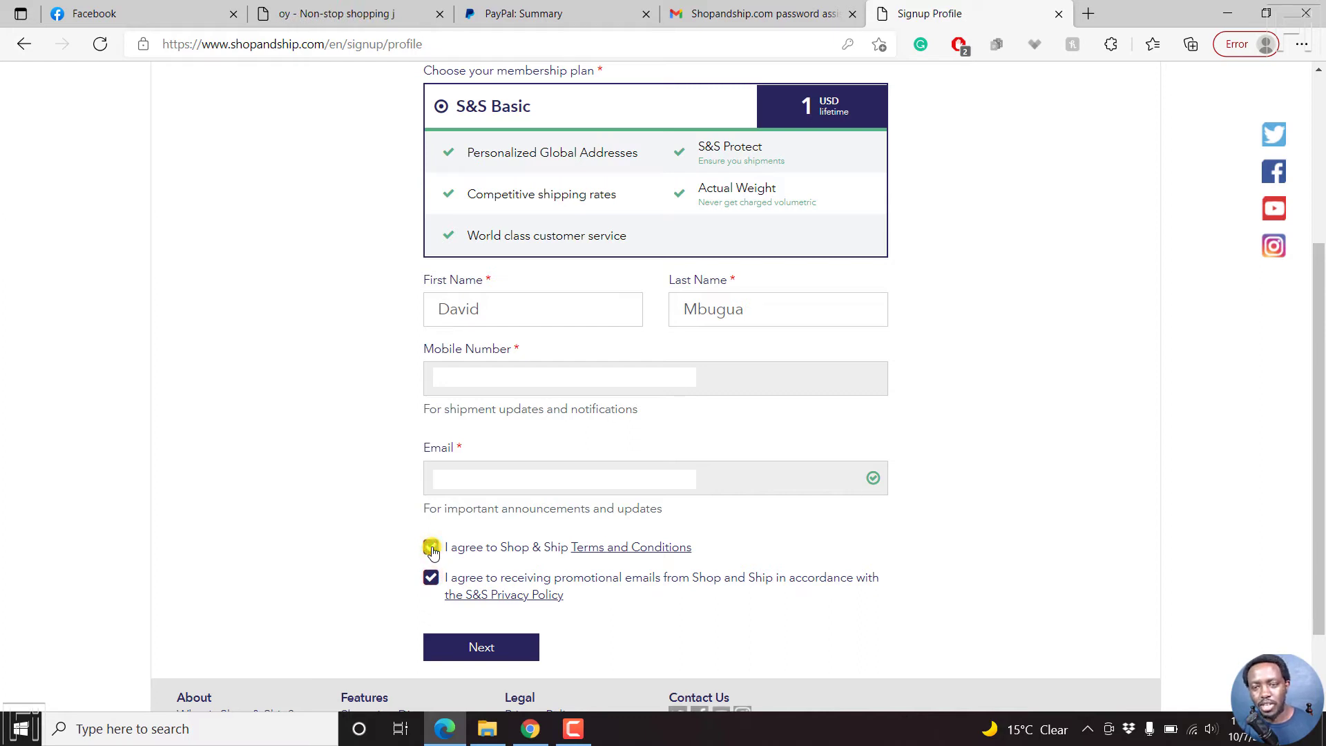
pyautogui.click(498, 650)
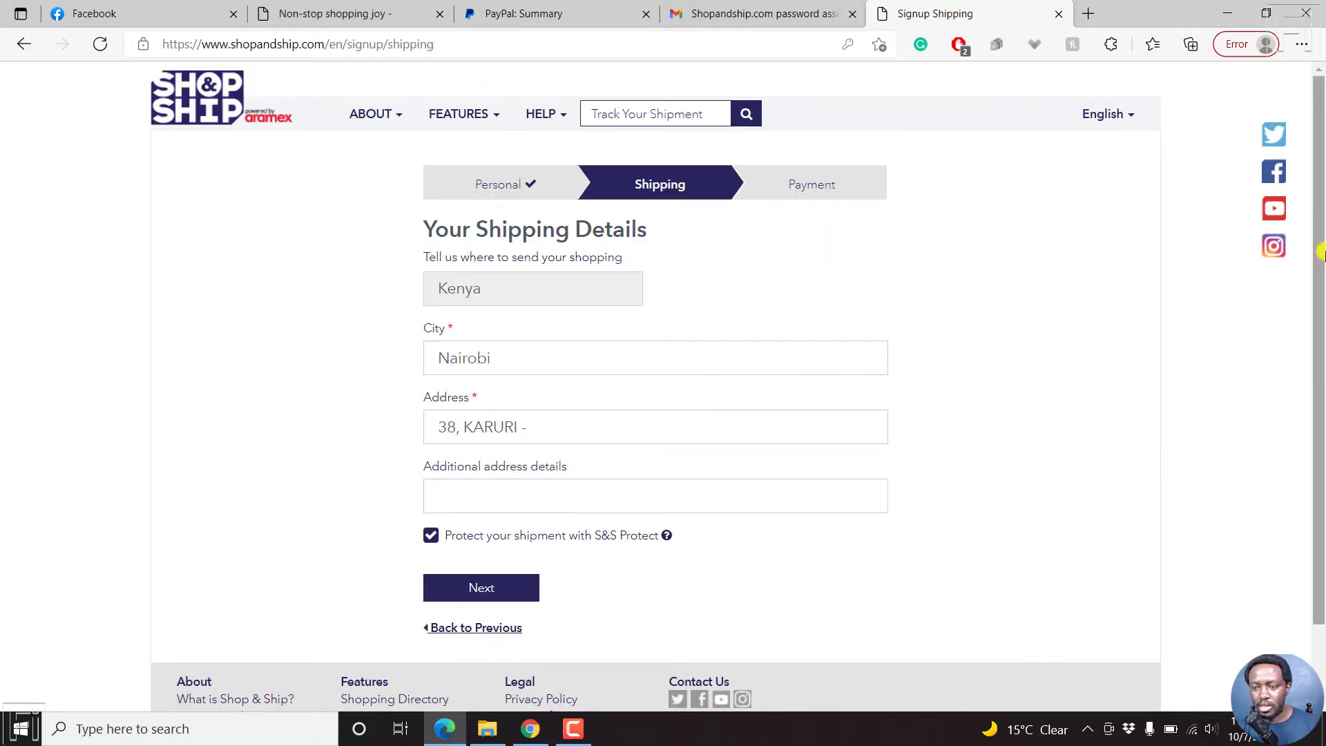
pyautogui.moveTo(1320, 252); pyautogui.dragTo(1320, 283)
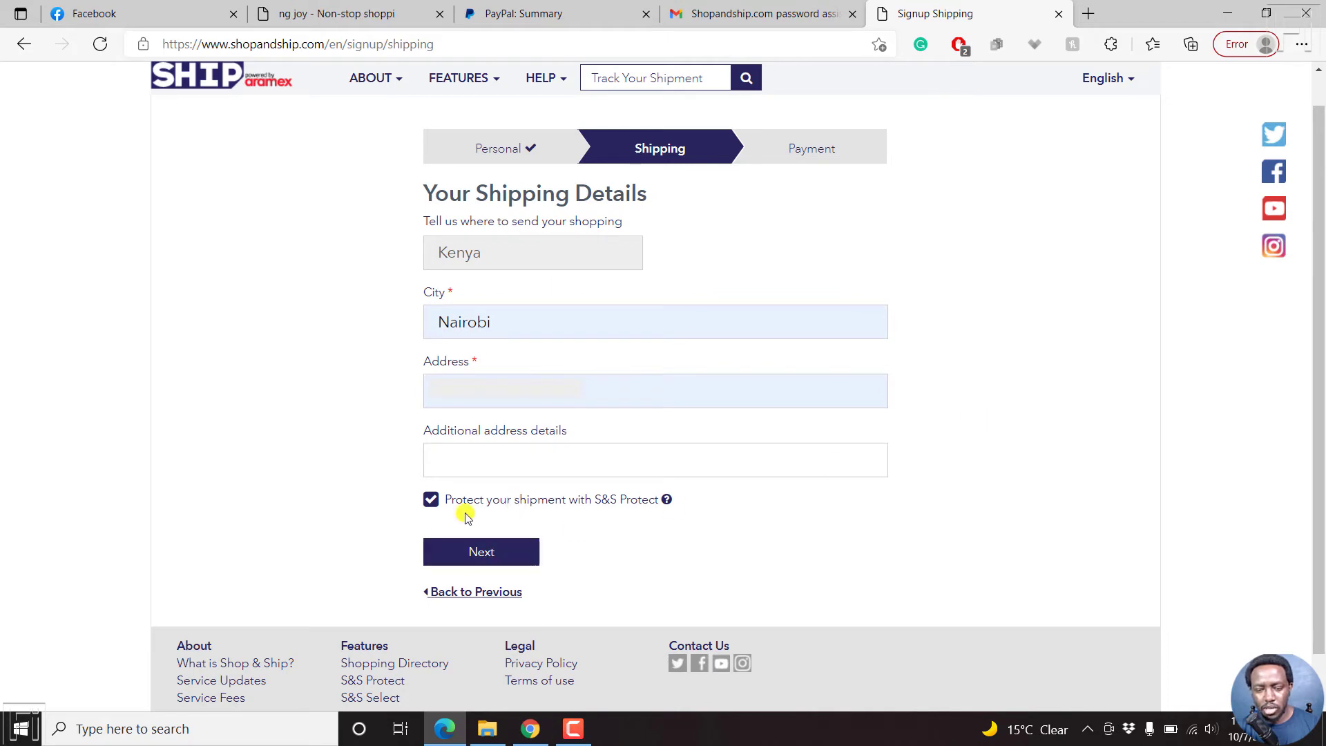
# - Check the S&S Protect fee for shipments up to USD 100, then return to the shipping form
pyautogui.click(668, 500)
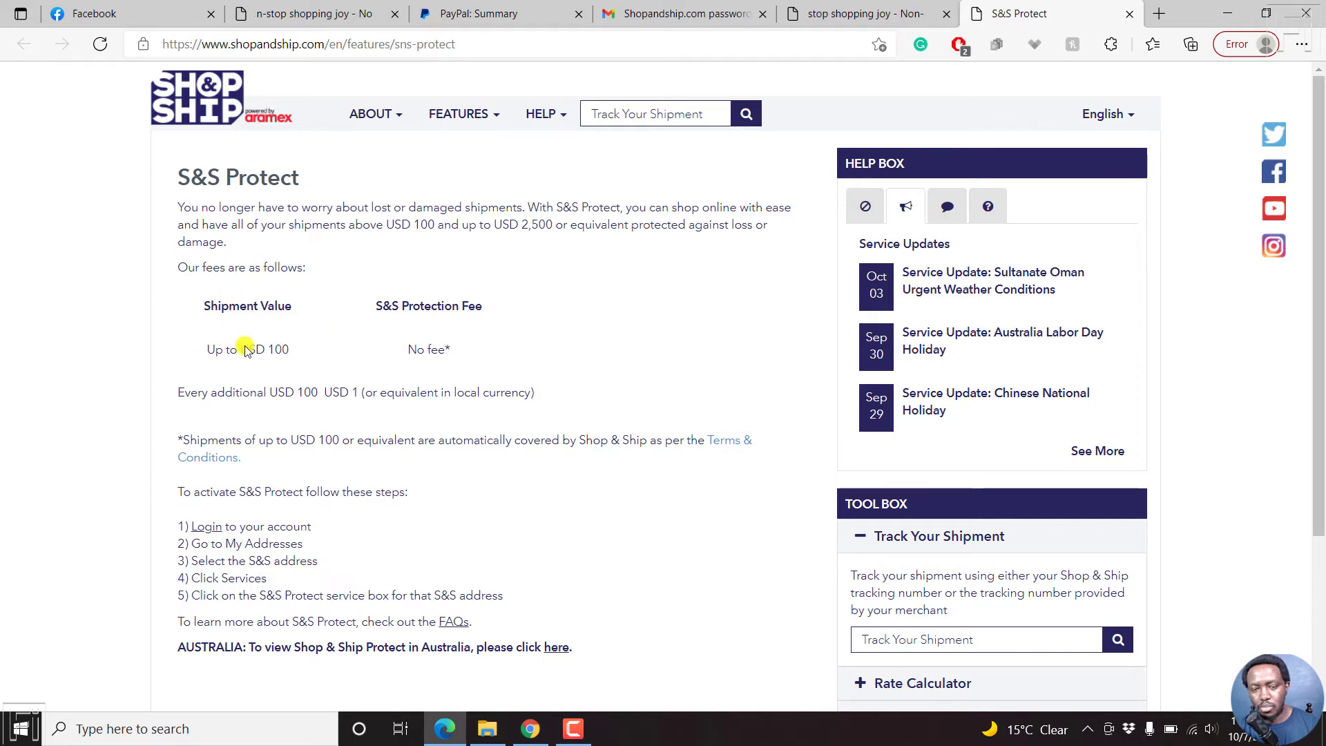
pyautogui.moveTo(208, 358); pyautogui.dragTo(314, 355)
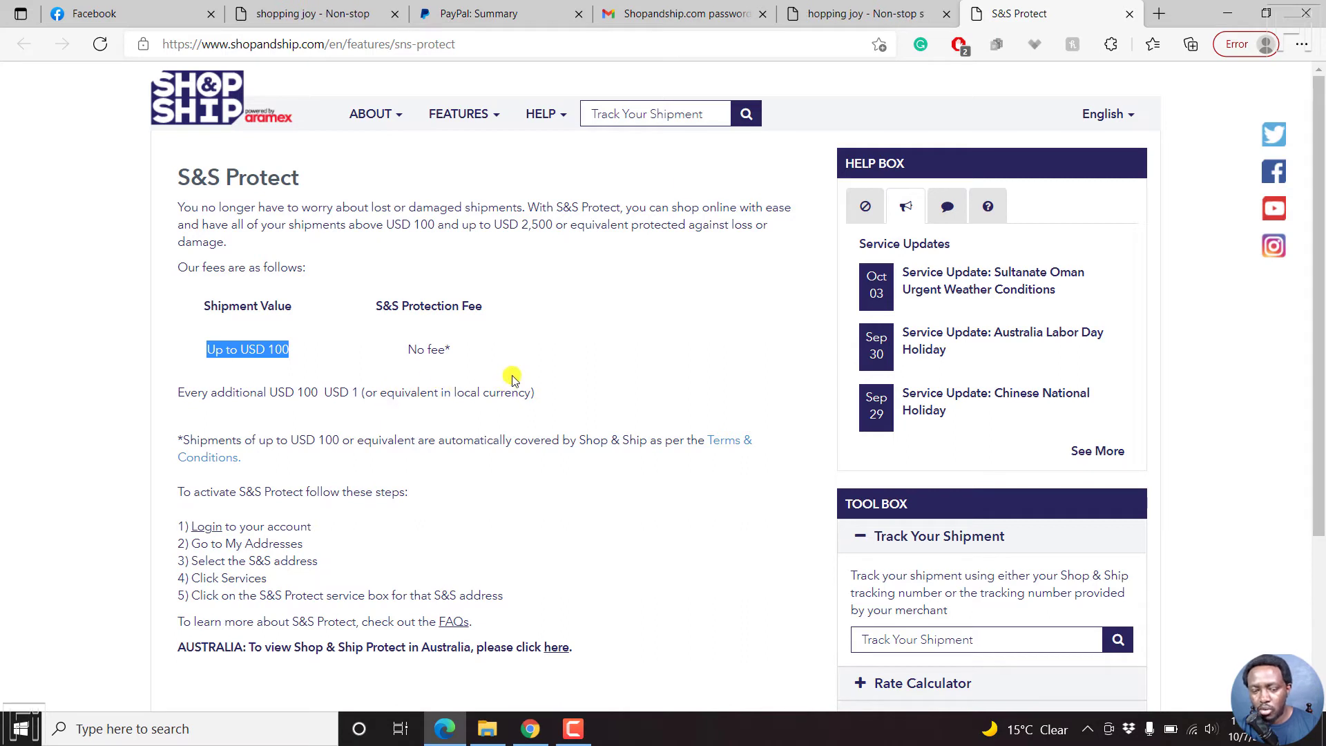
pyautogui.click(864, 13)
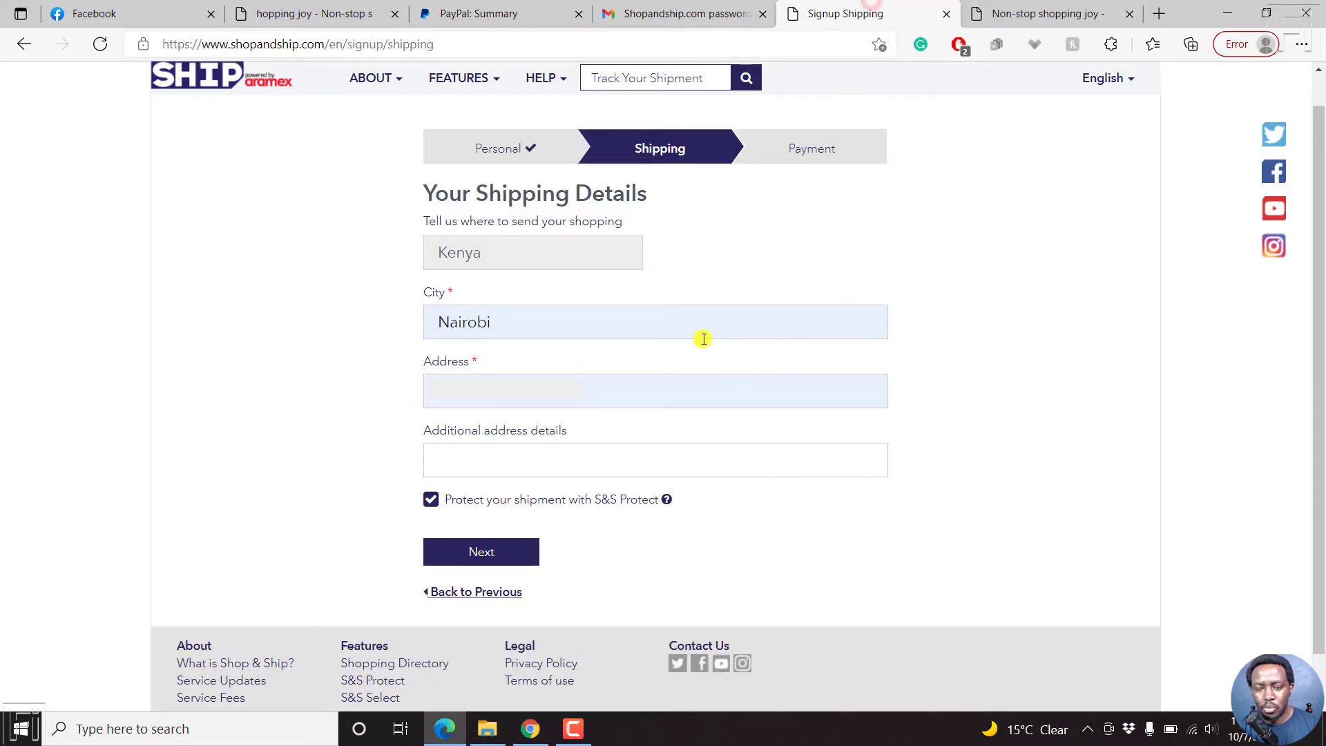
# - Continue to the Payment step and choose PayPal after viewing the Credit Card fields
pyautogui.click(475, 554)
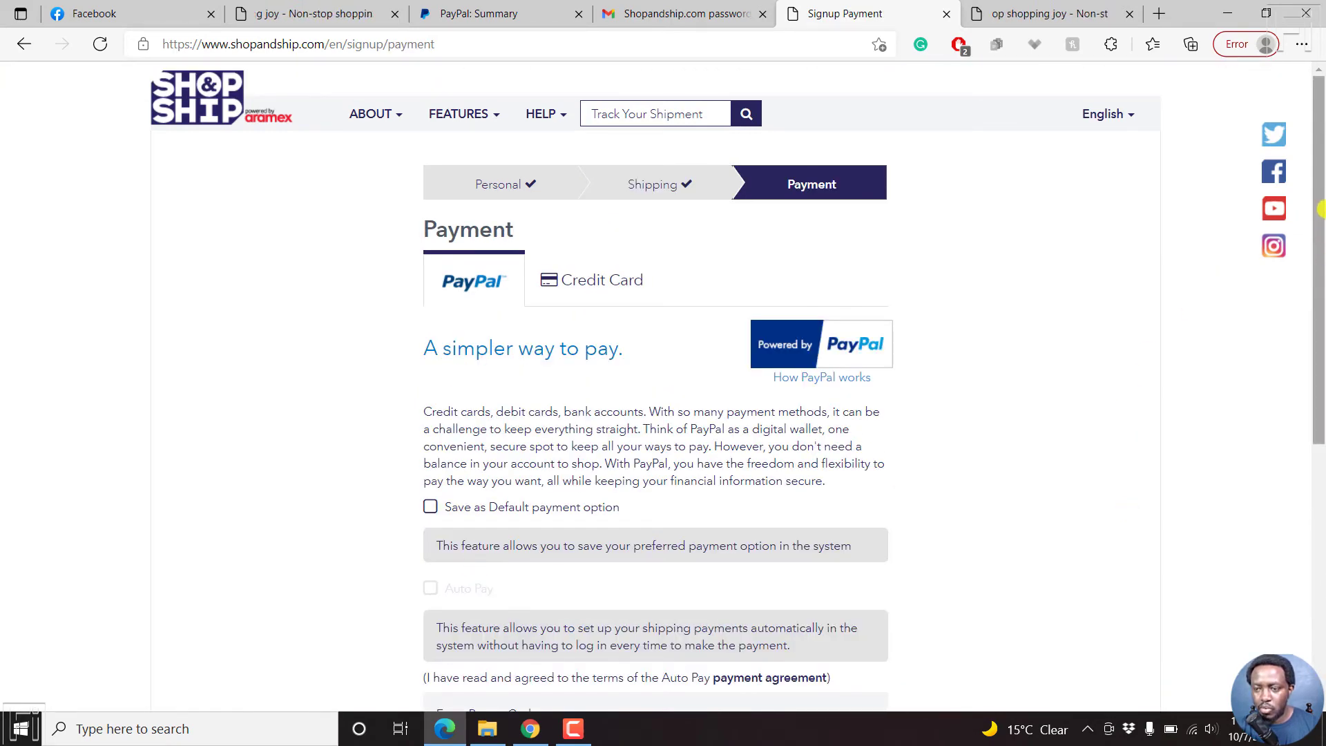
pyautogui.scroll(-1, 1320, 218)
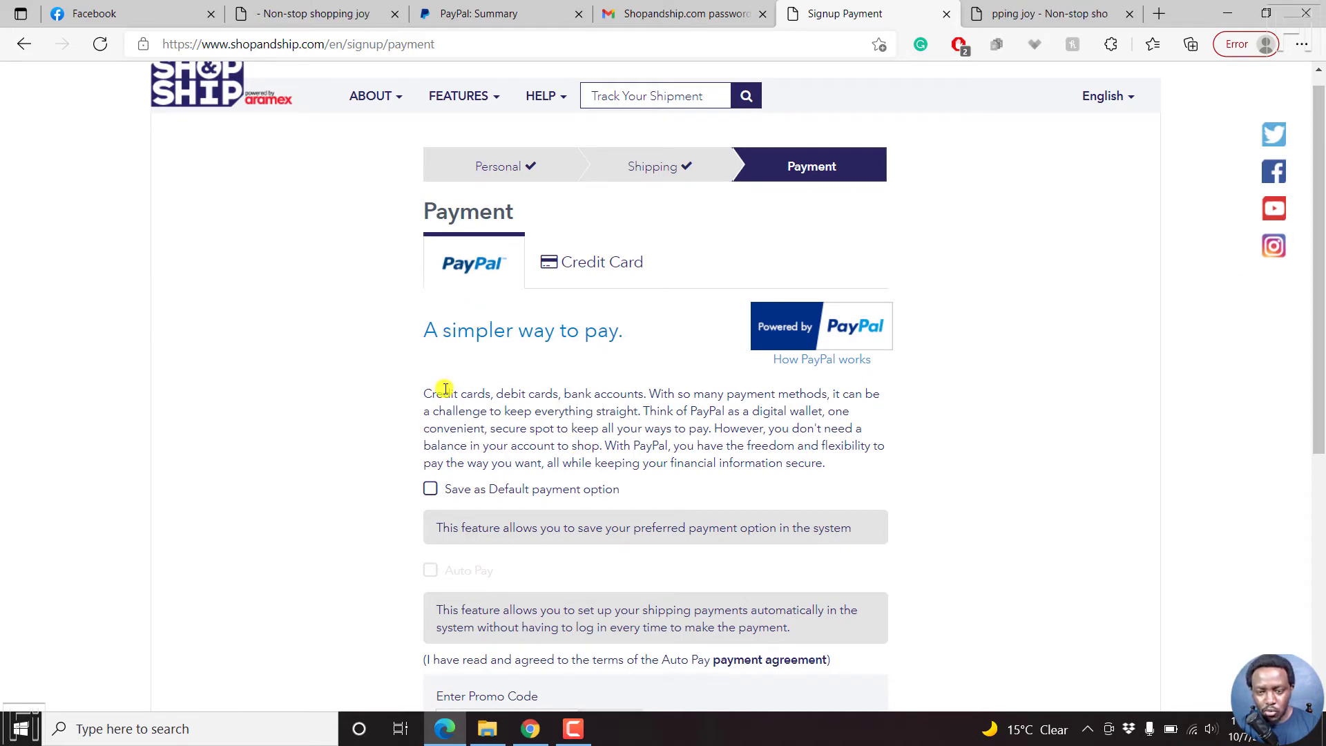
pyautogui.click(593, 266)
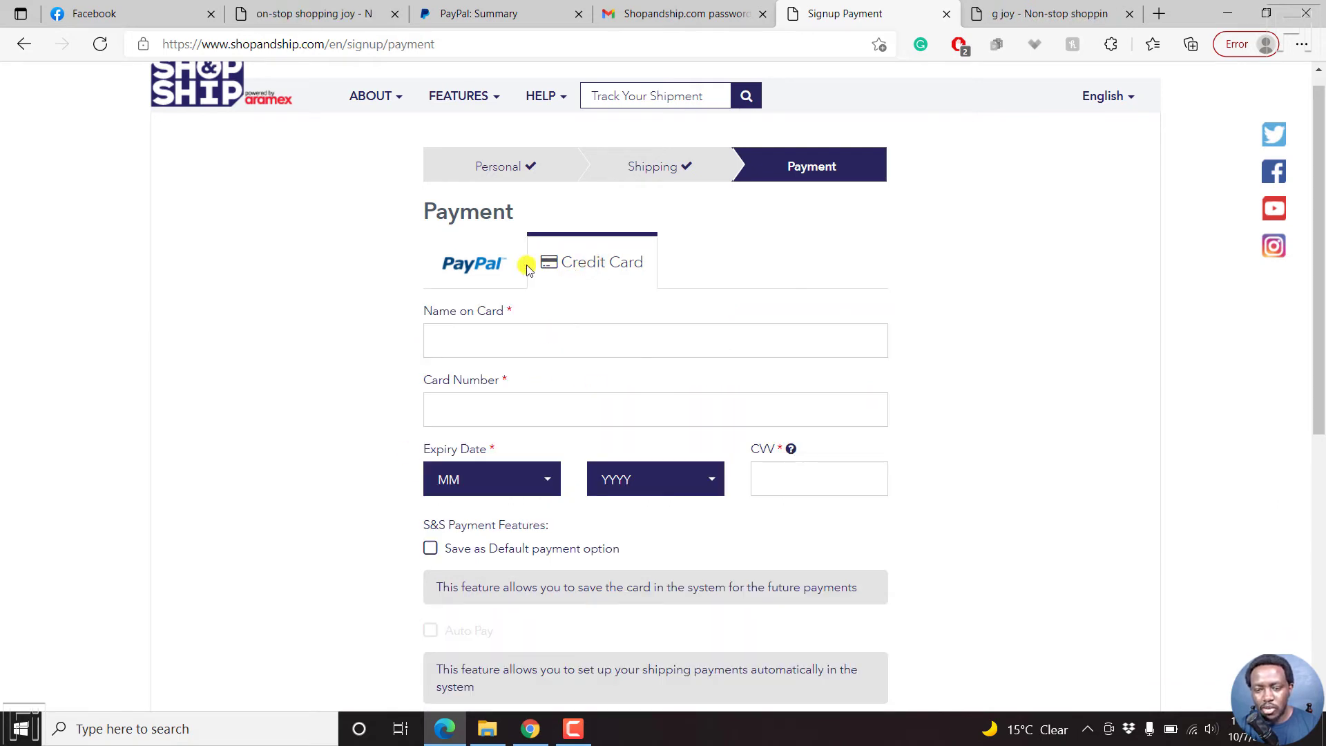
pyautogui.click(482, 265)
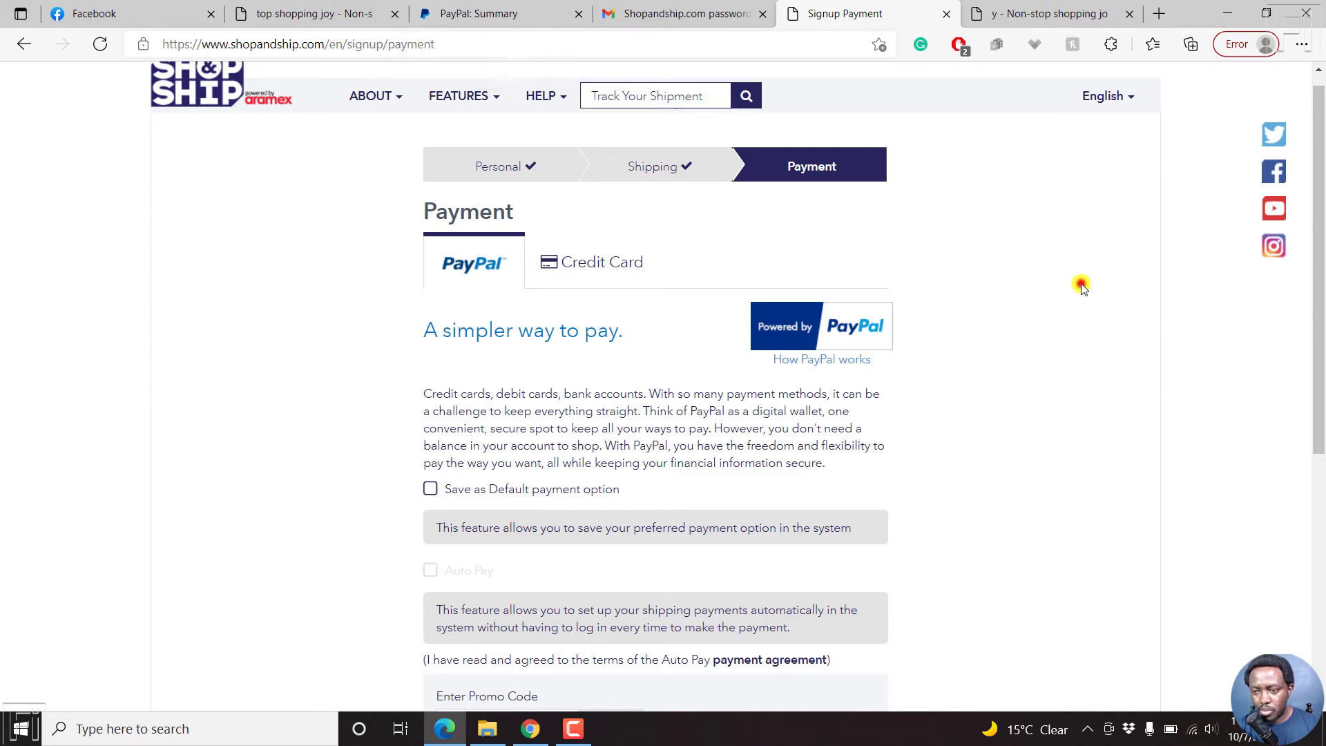
# - Leave PayPal unsaved as the default payment and bring the USD 1.00 Checkout into view
pyautogui.moveTo(1319, 300)
pyautogui.mouseDown()
pyautogui.moveTo(1320, 448)
pyautogui.moveTo(1315, 349)
pyautogui.mouseUp()
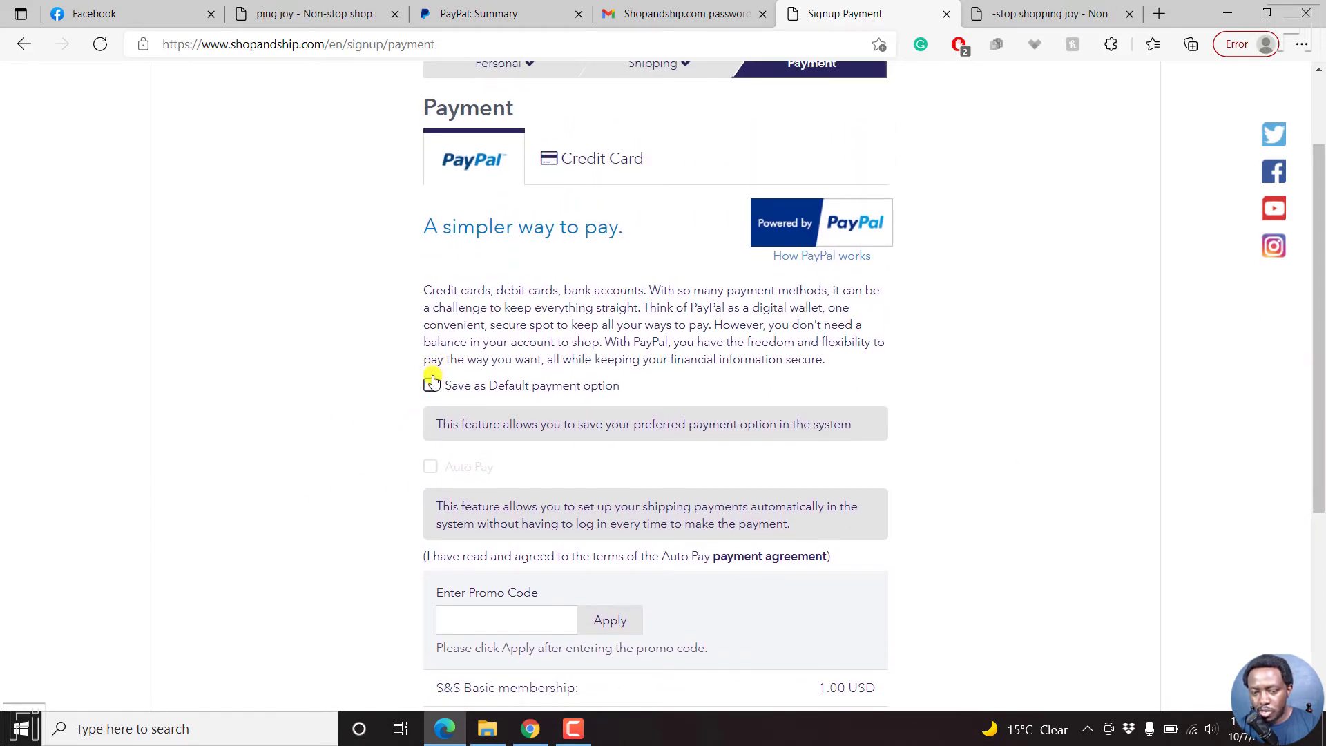
pyautogui.click(430, 385)
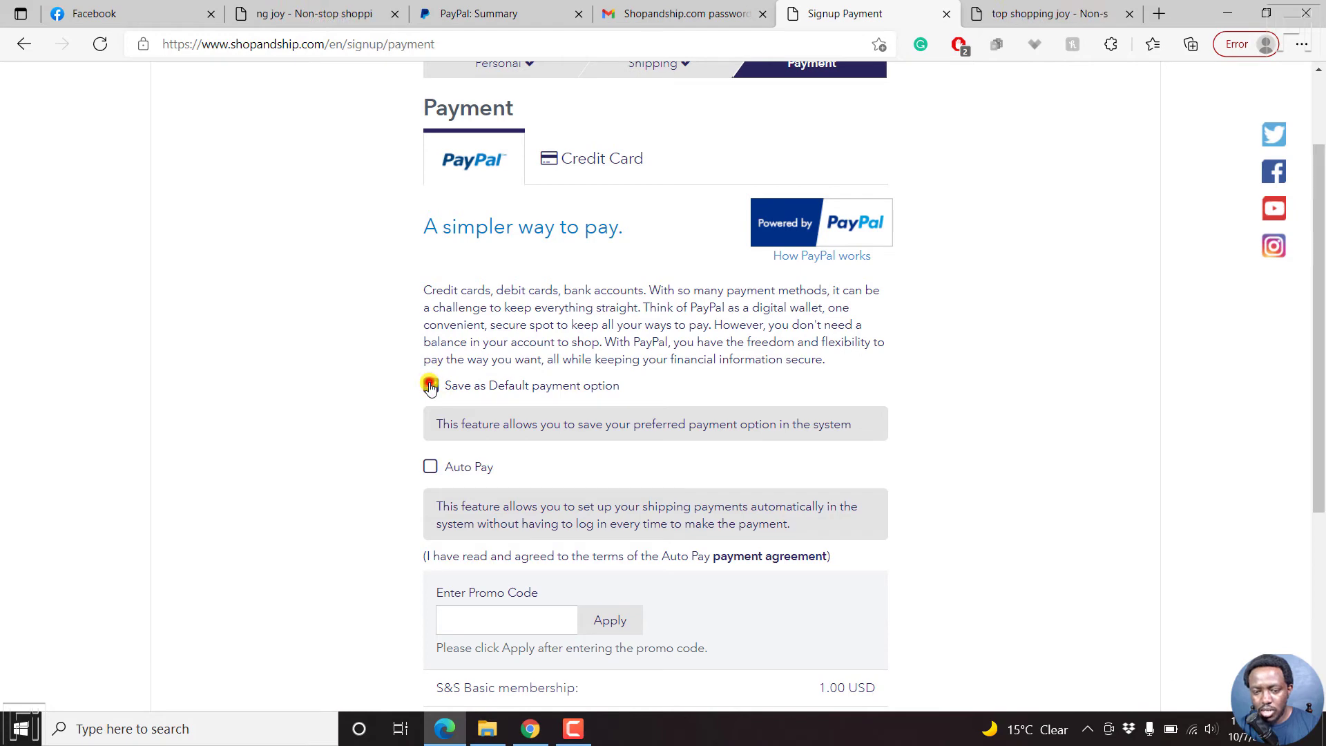
pyautogui.click(430, 386)
pyautogui.moveTo(1321, 314); pyautogui.dragTo(1321, 438)
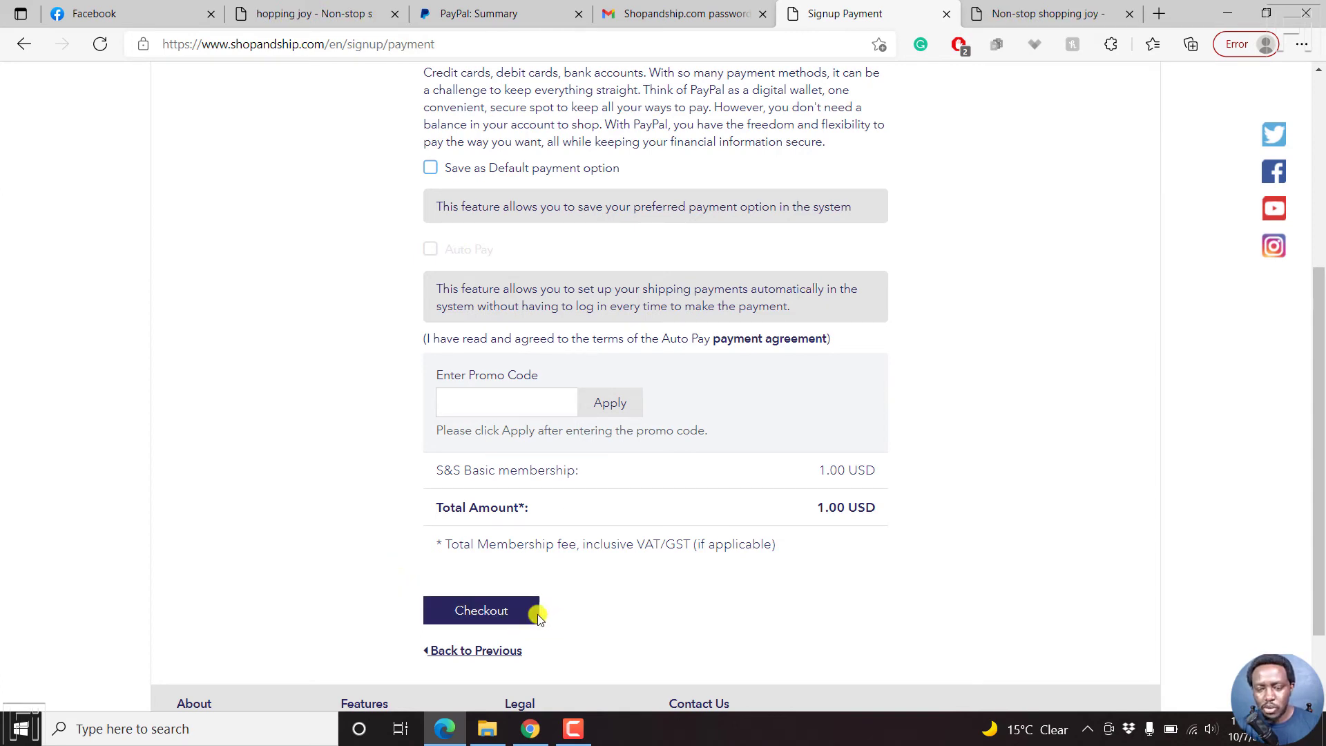
# - Check out and pay the $1.00 membership from the PayPal balance
pyautogui.click(490, 612)
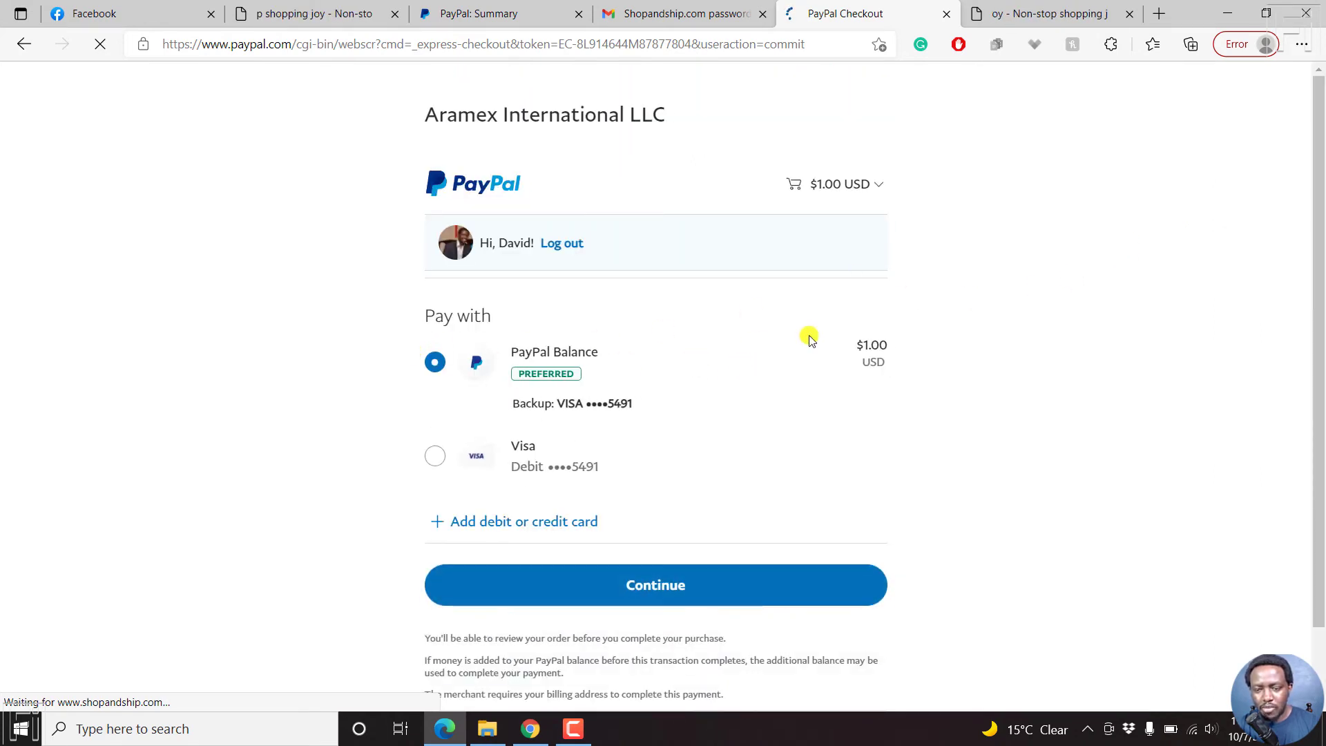
pyautogui.click(657, 587)
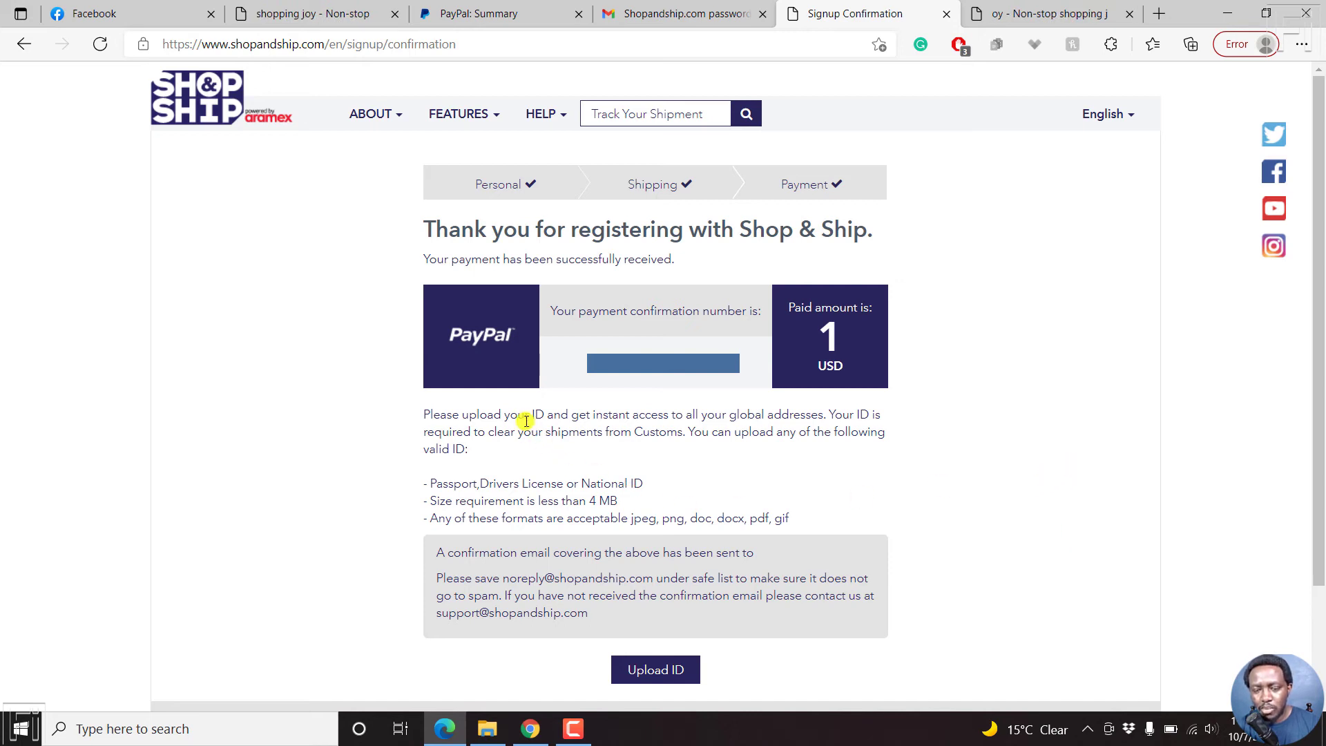
pyautogui.moveTo(570, 410); pyautogui.dragTo(817, 417)
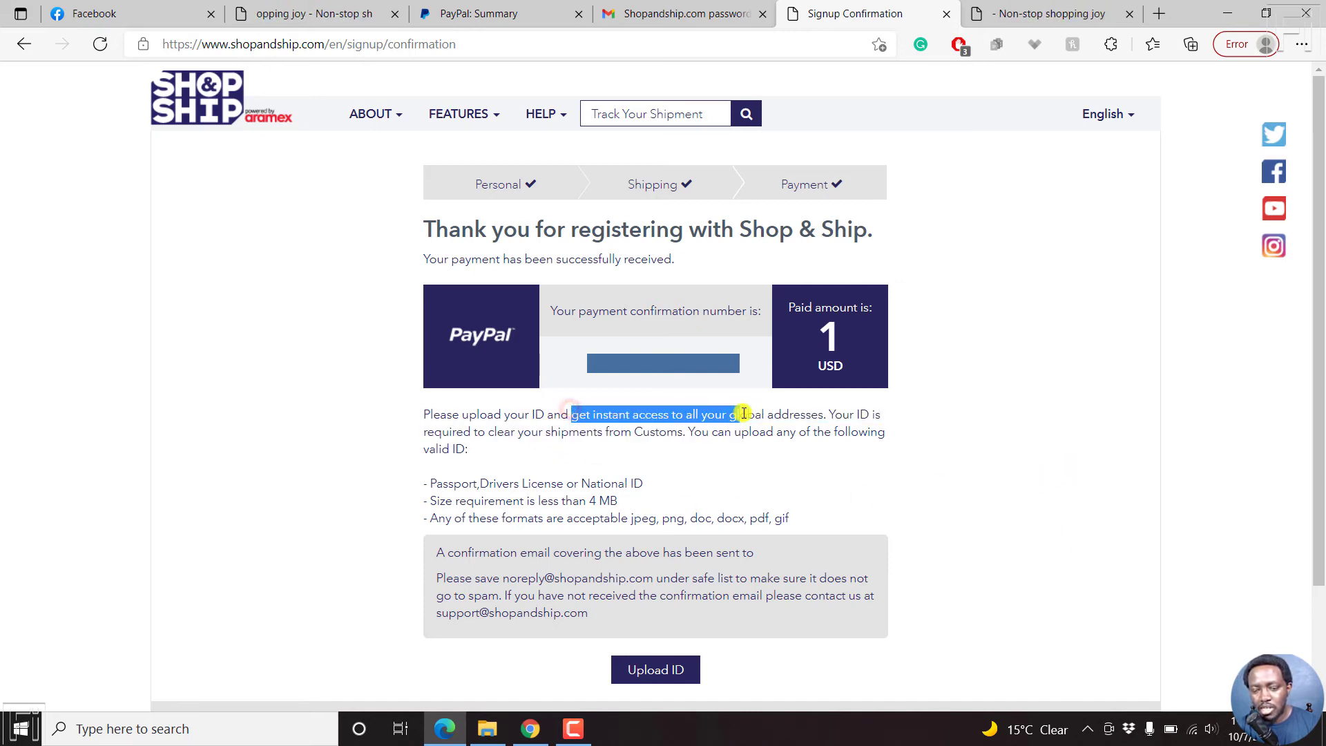
pyautogui.click(711, 431)
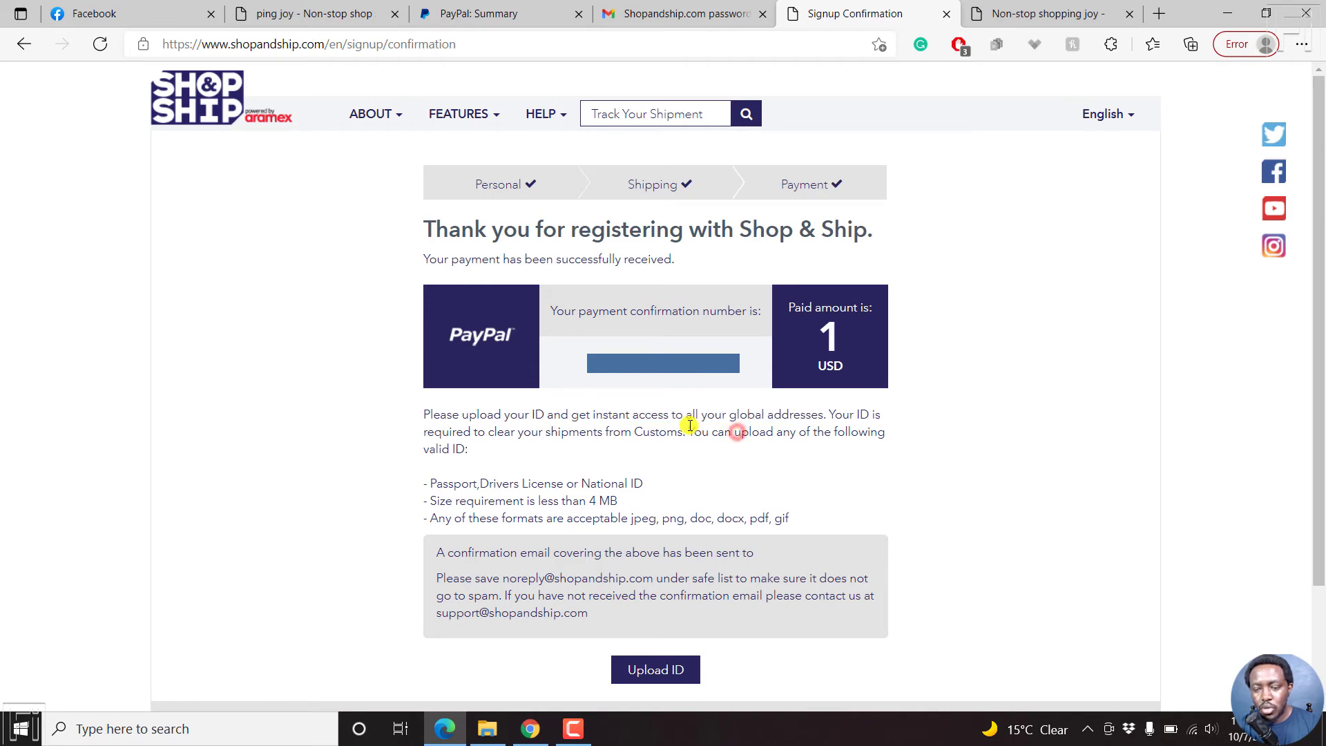
pyautogui.moveTo(830, 415); pyautogui.dragTo(857, 432)
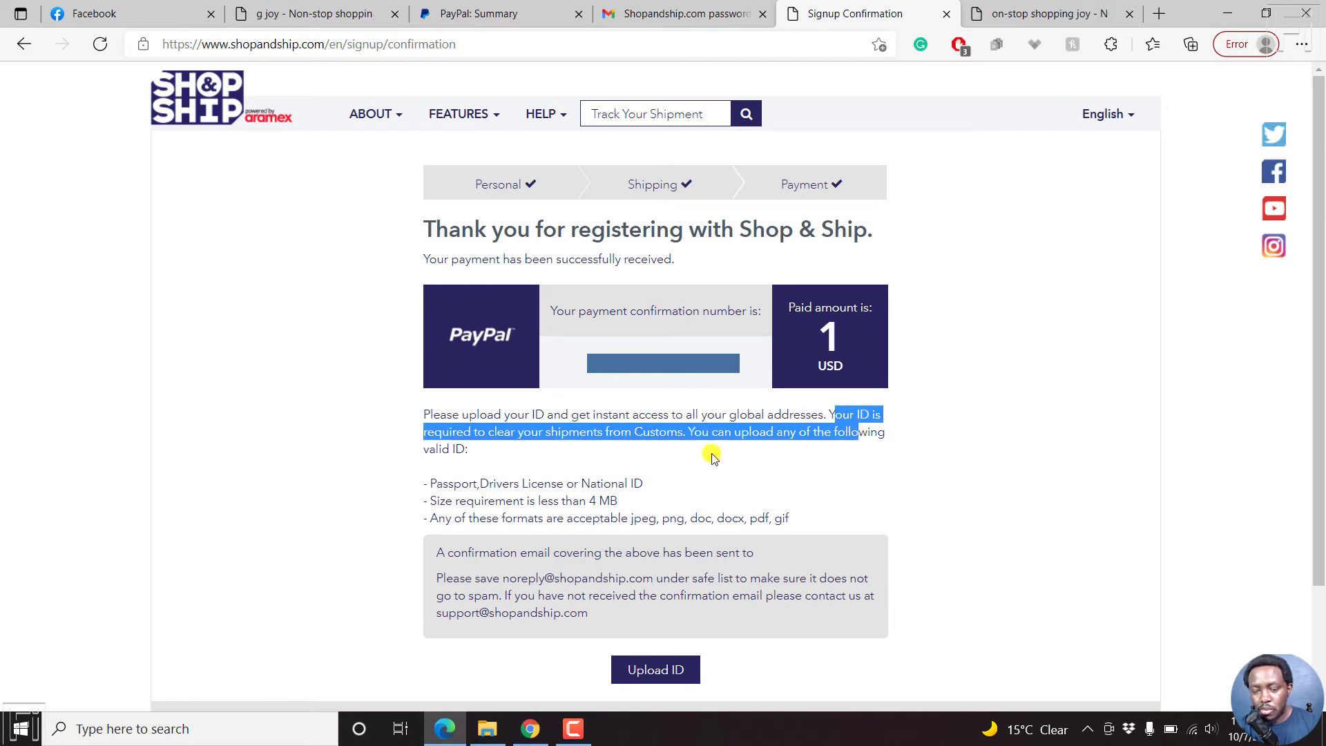
pyautogui.click(690, 441)
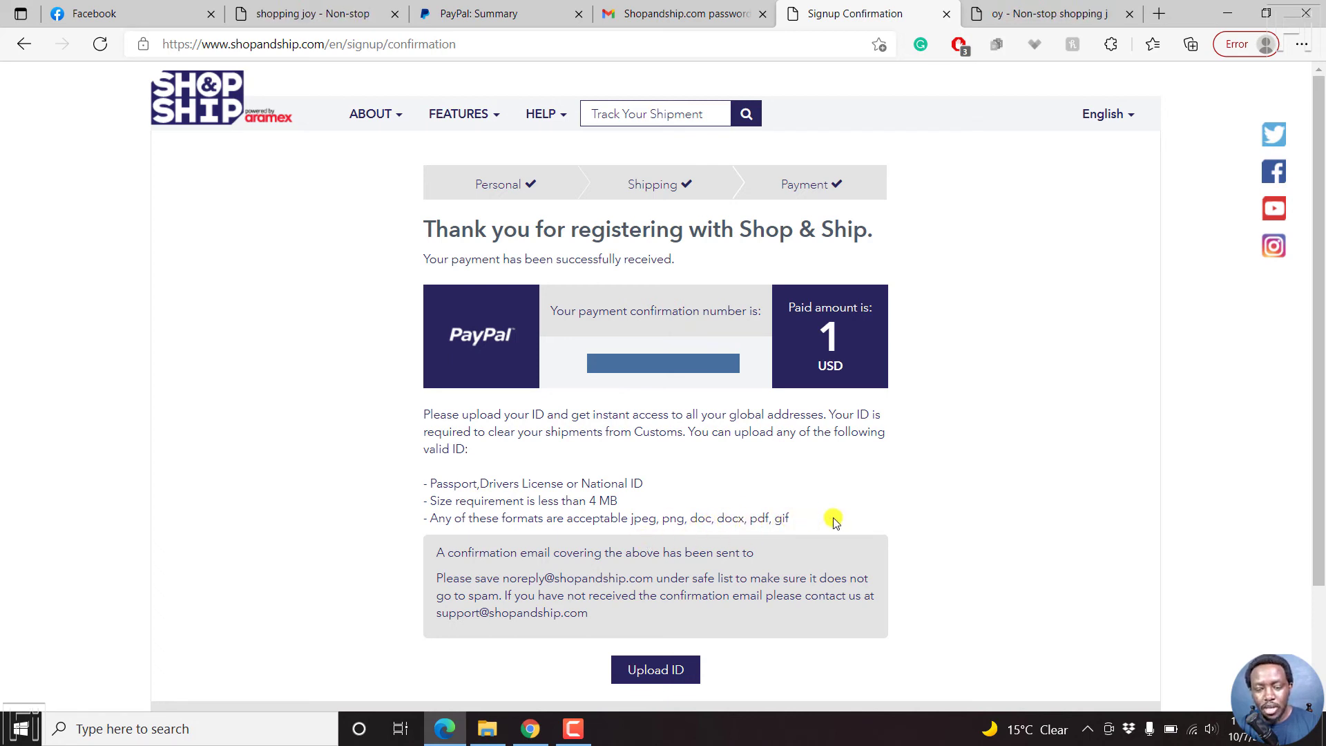
pyautogui.click(953, 515)
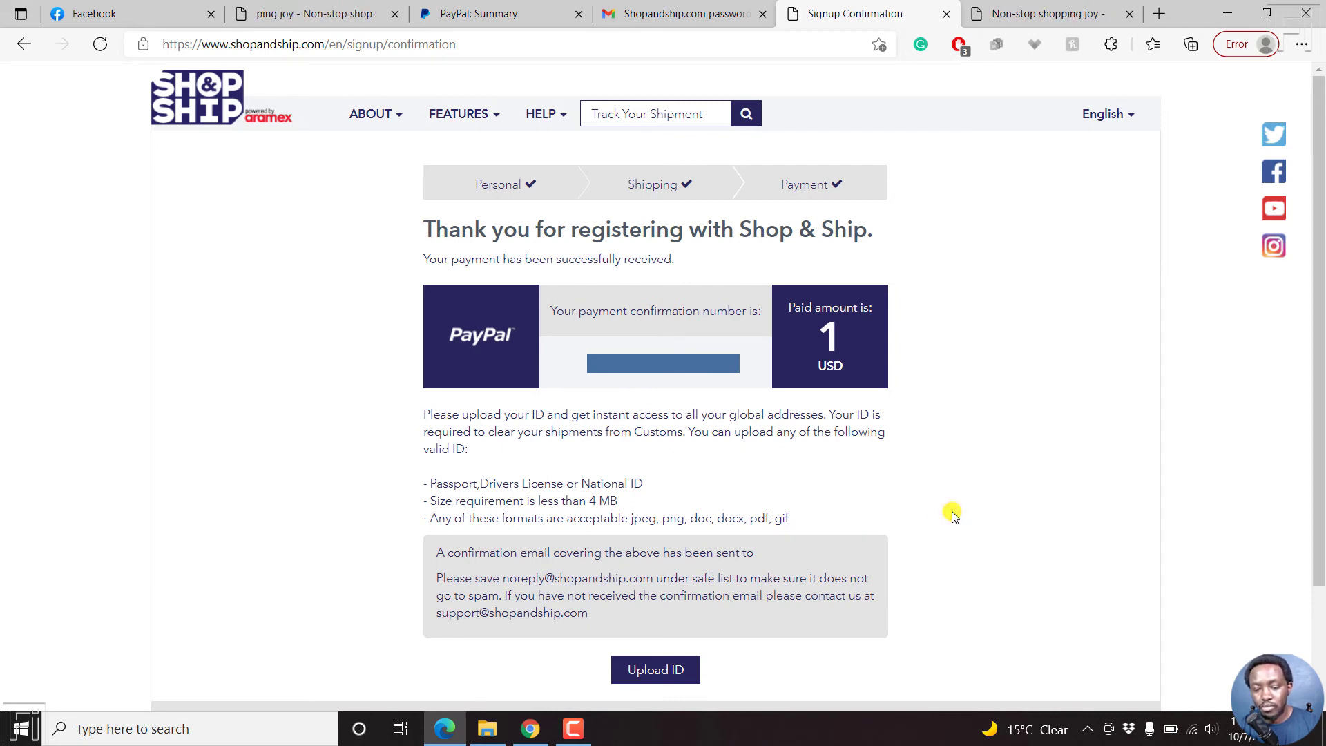
pyautogui.scroll(-1, 953, 515)
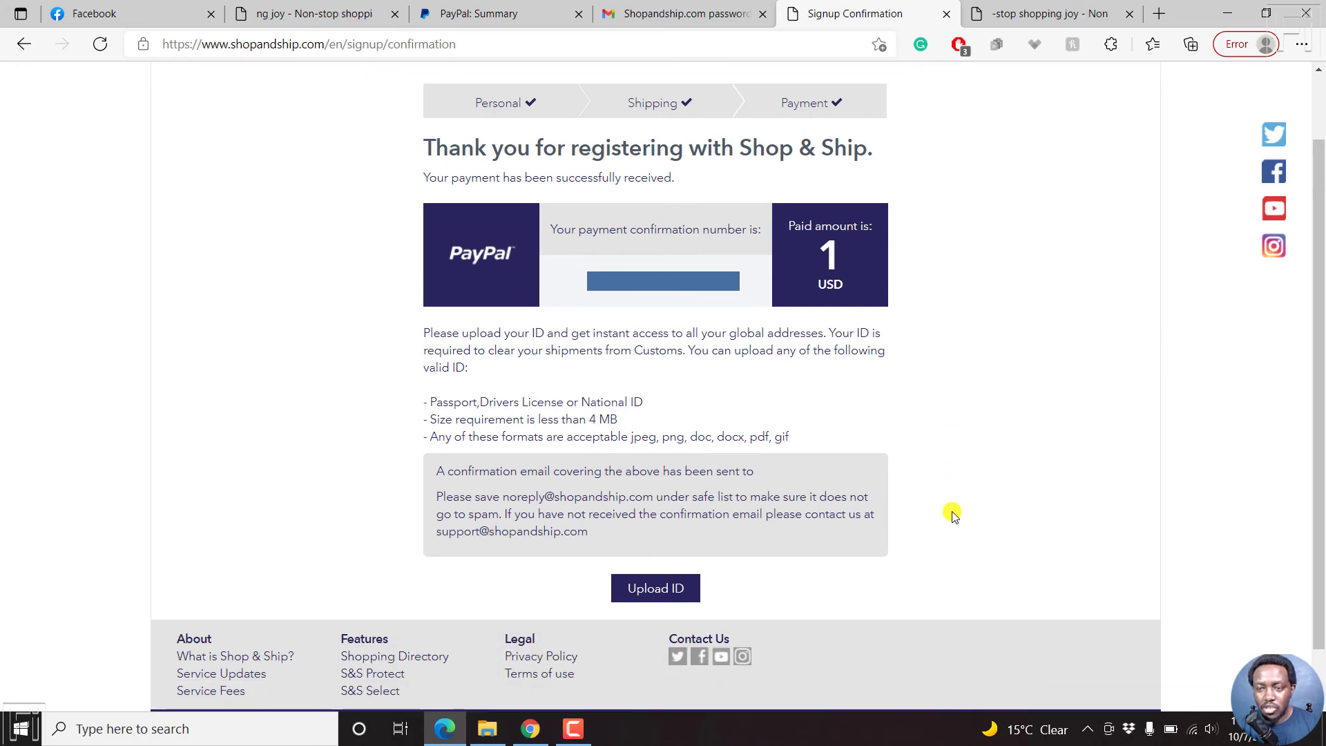
pyautogui.scroll(1, 953, 515)
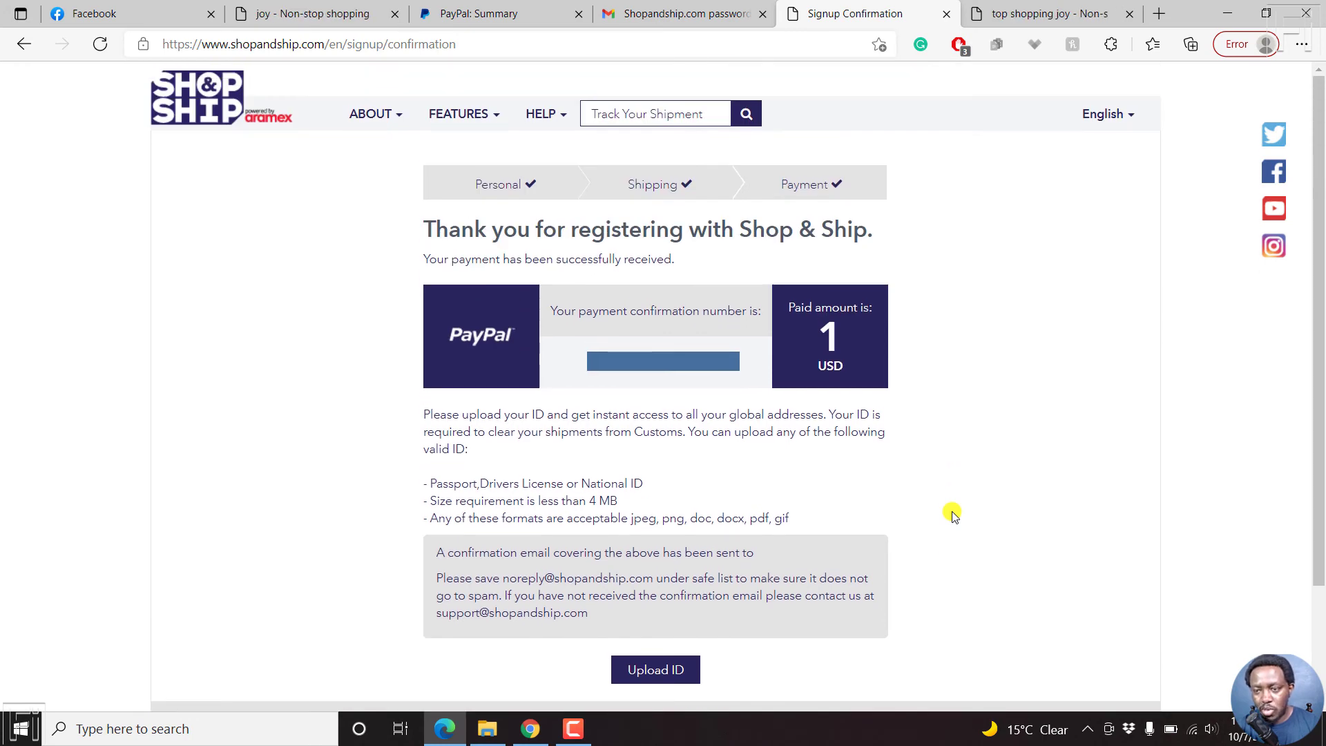
# - Upload 'Front Side of ID - Compressed Size' as the account's ID front side
pyautogui.click(657, 665)
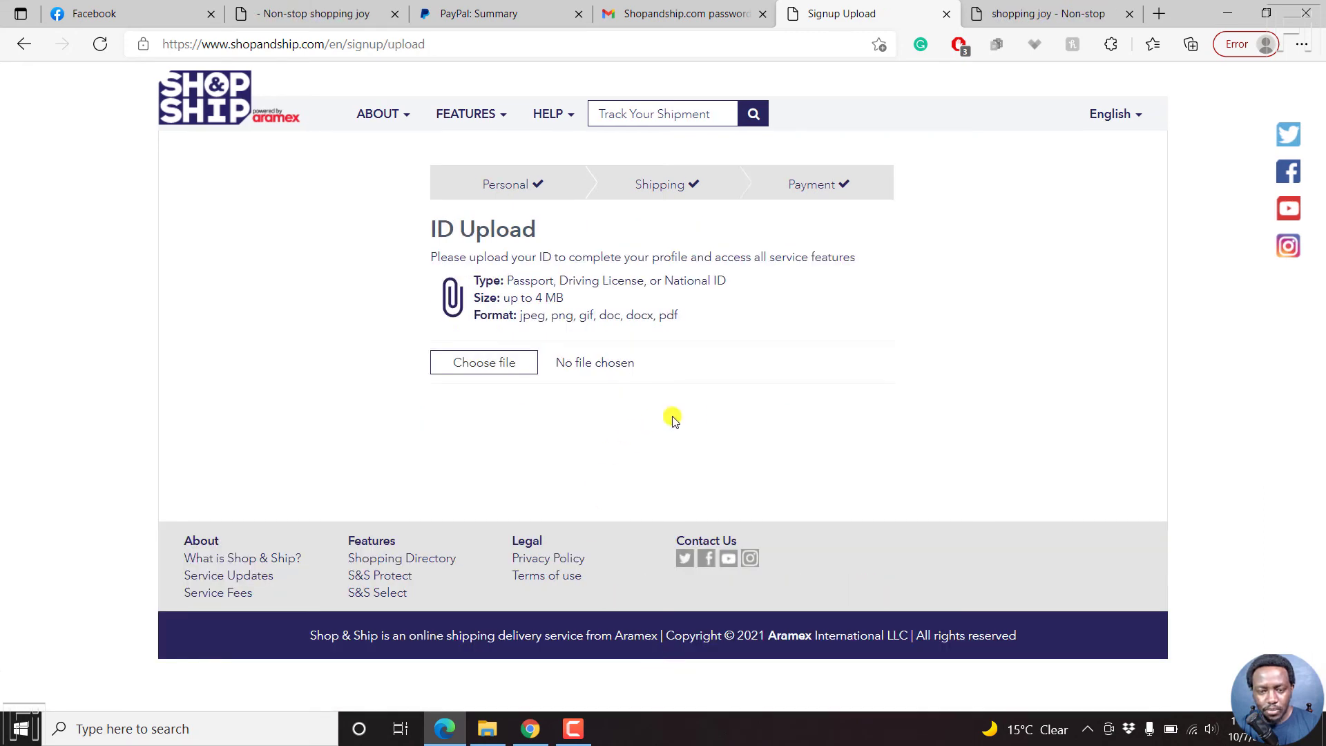
pyautogui.click(486, 356)
pyautogui.click(635, 145)
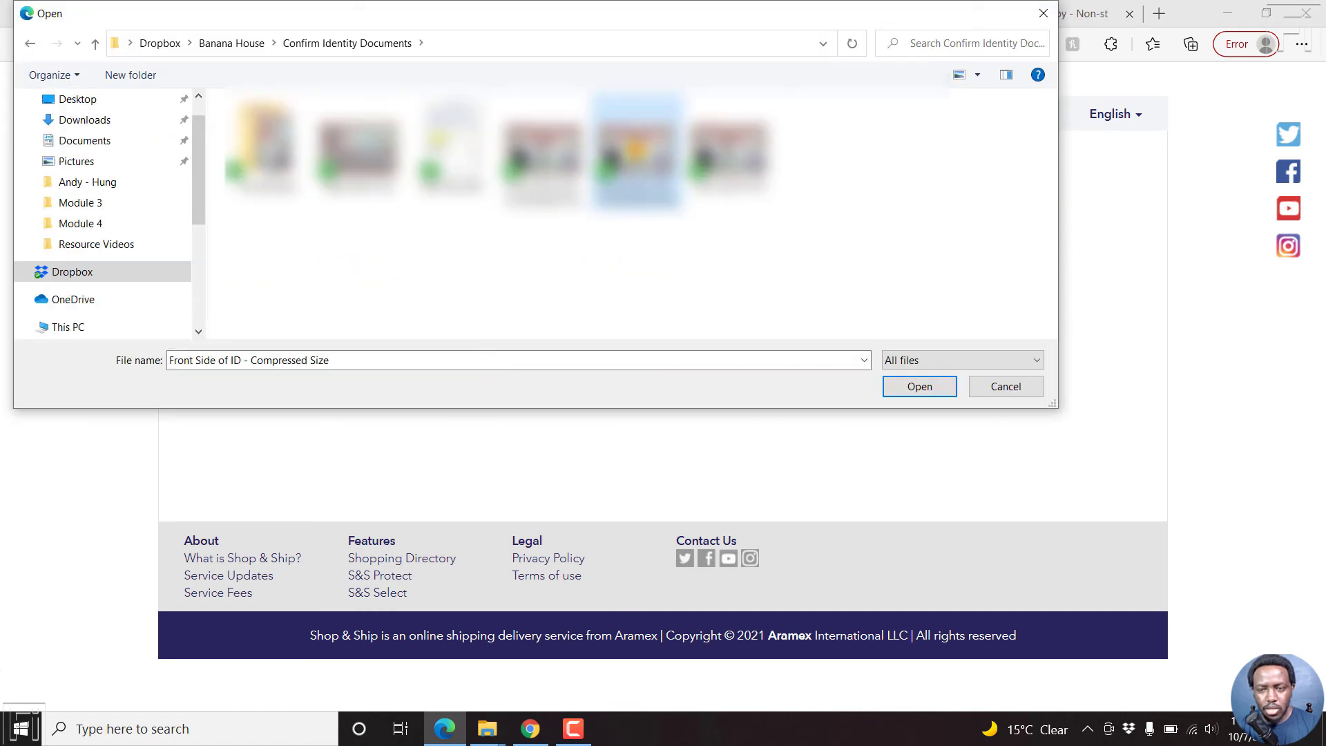
pyautogui.click(907, 388)
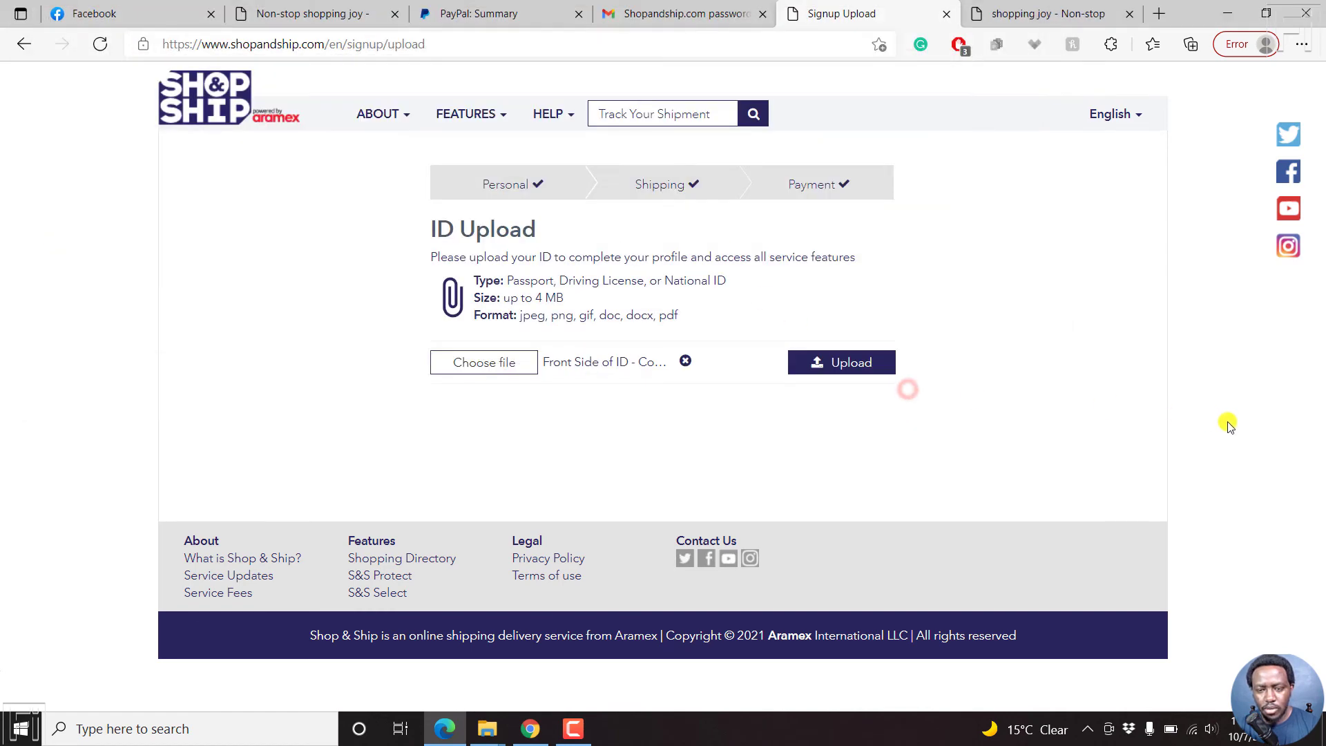
pyautogui.click(861, 358)
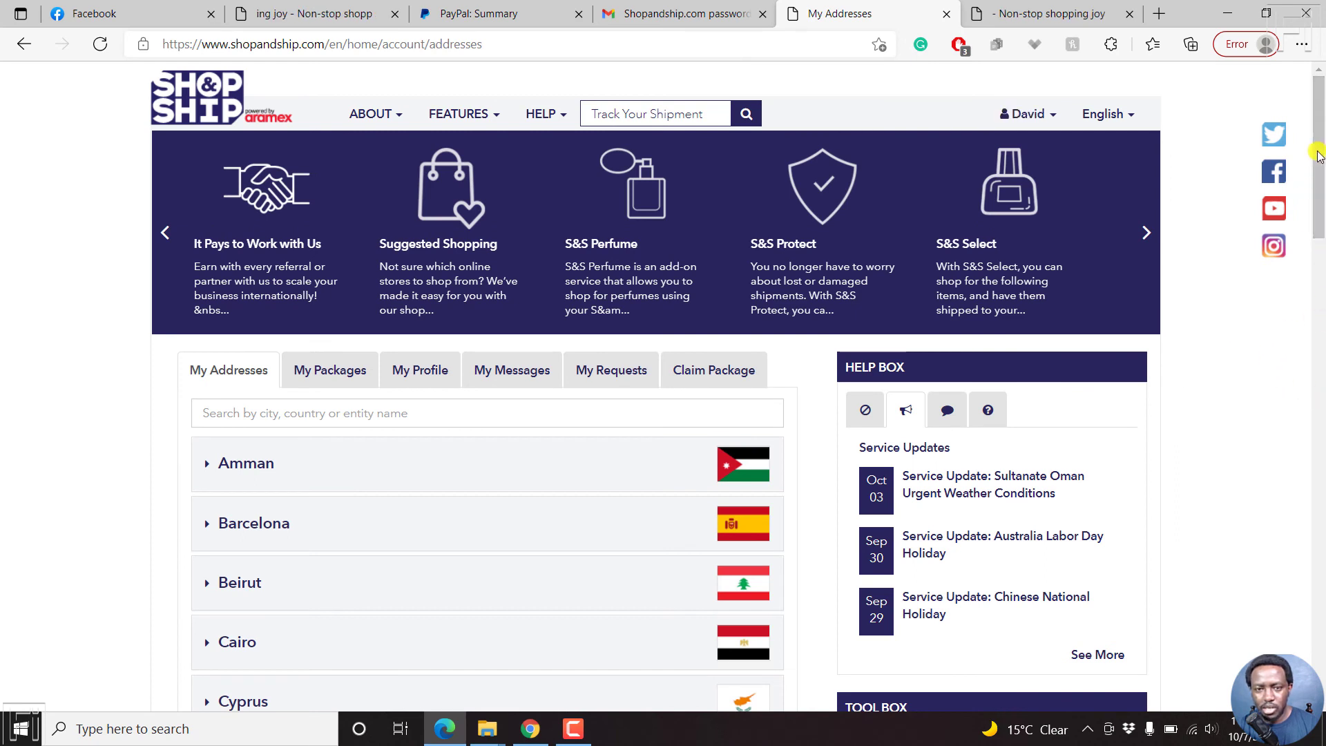
pyautogui.moveTo(1319, 160); pyautogui.dragTo(1319, 233)
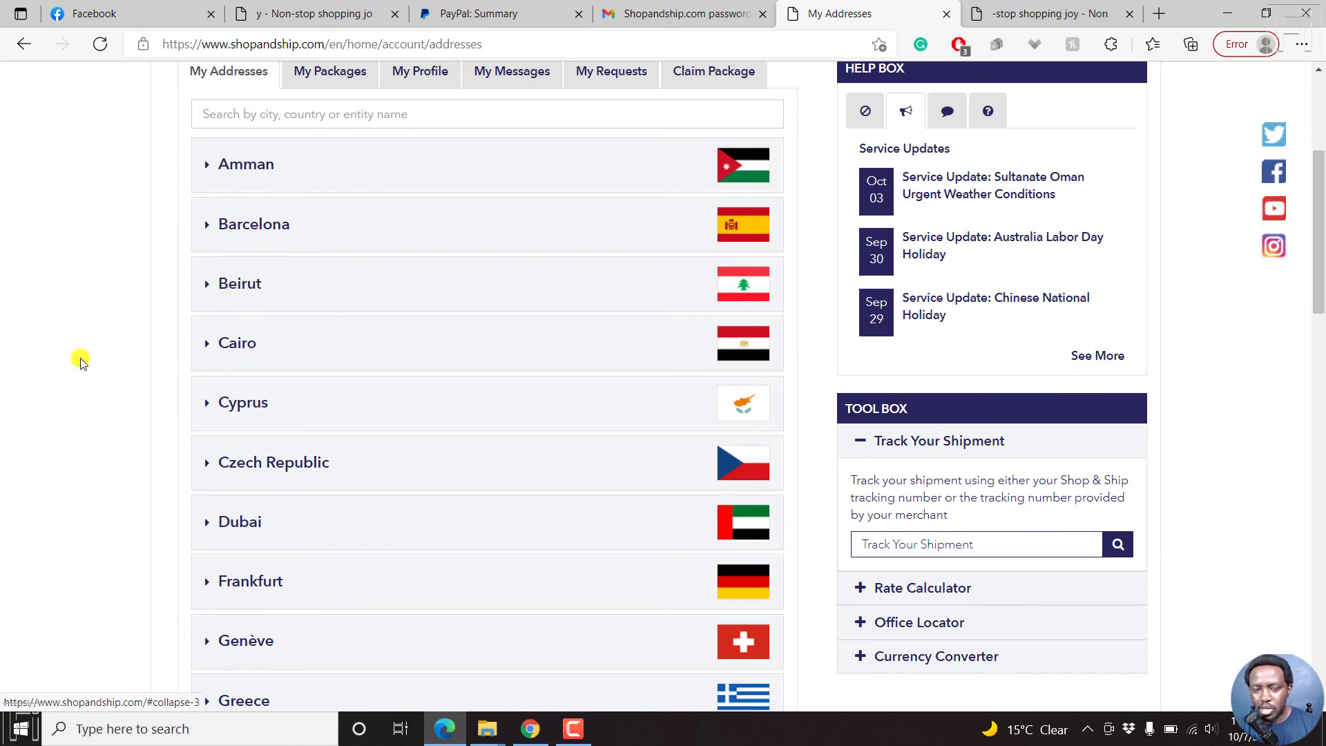
pyautogui.scroll(-3, 81, 362)
pyautogui.scroll(-2, 81, 362)
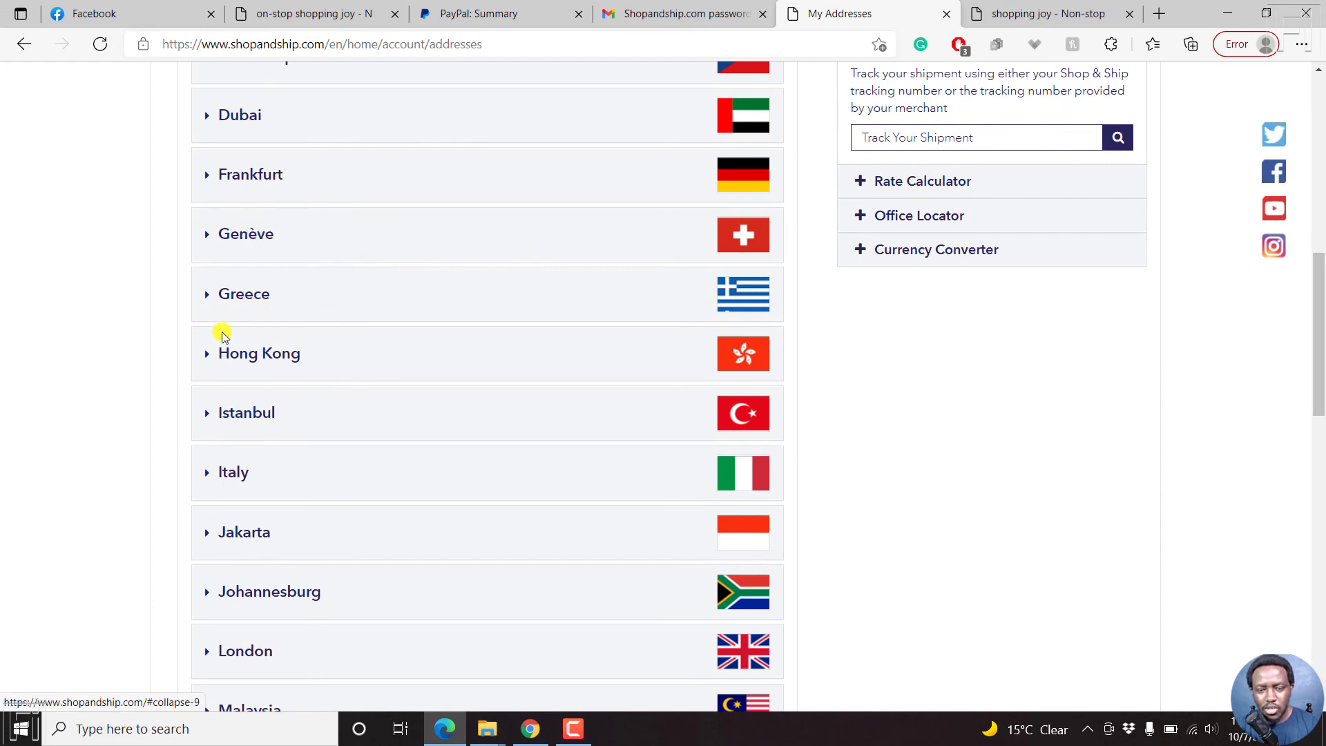
pyautogui.scroll(-1, 219, 378)
pyautogui.scroll(-2, 219, 378)
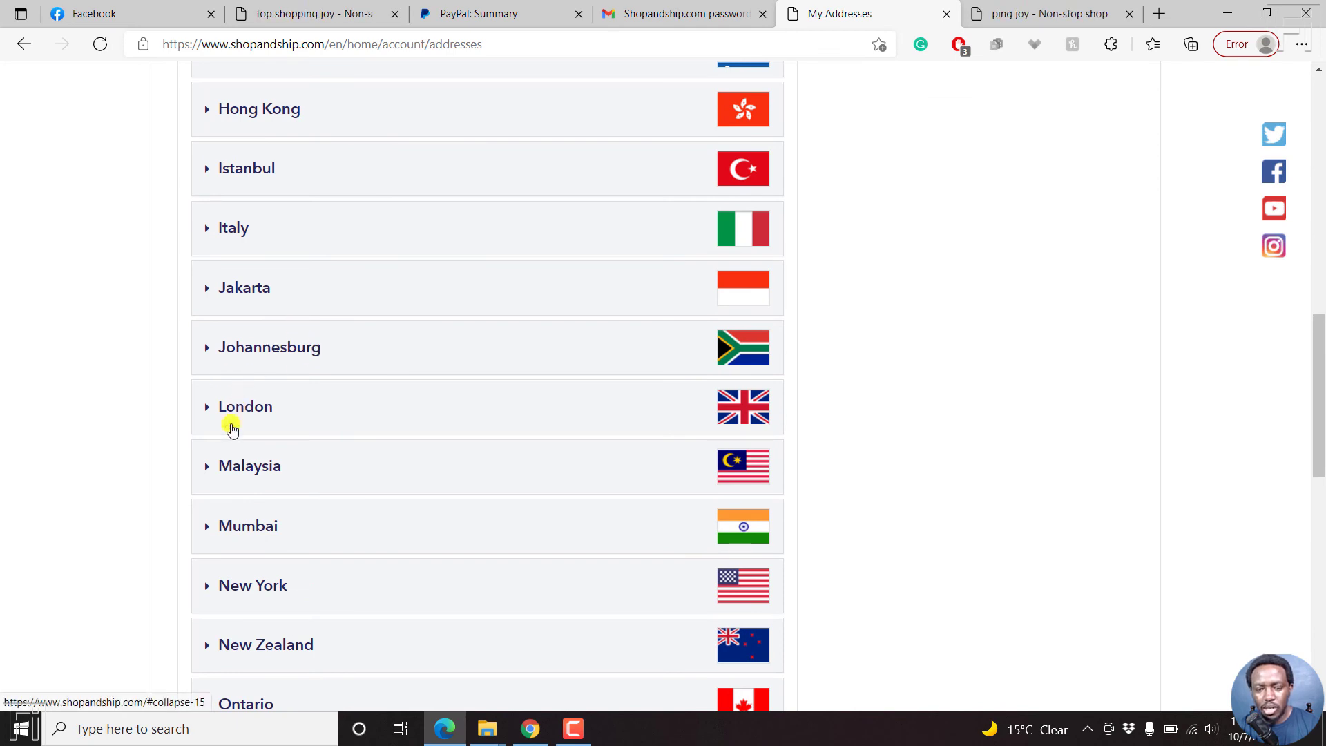
pyautogui.scroll(-1, 234, 471)
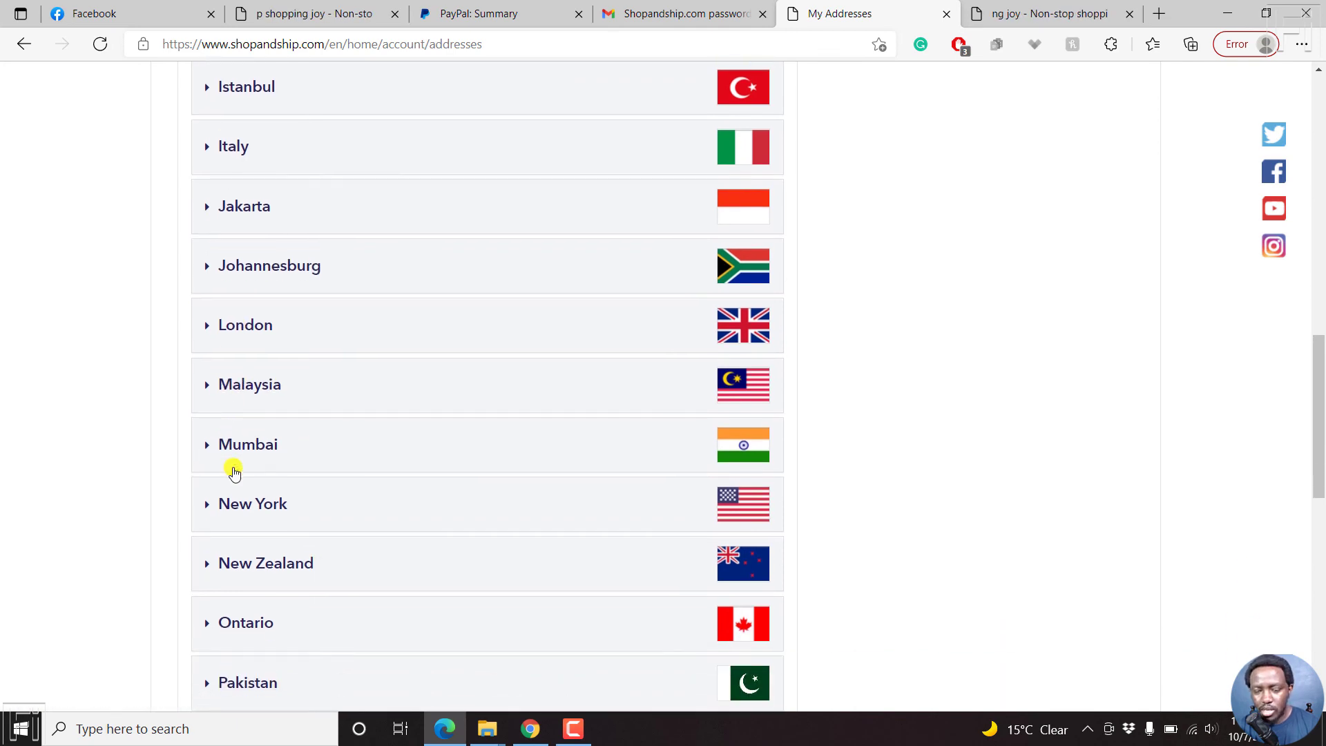
pyautogui.scroll(-1, 233, 471)
pyautogui.scroll(-1, 233, 472)
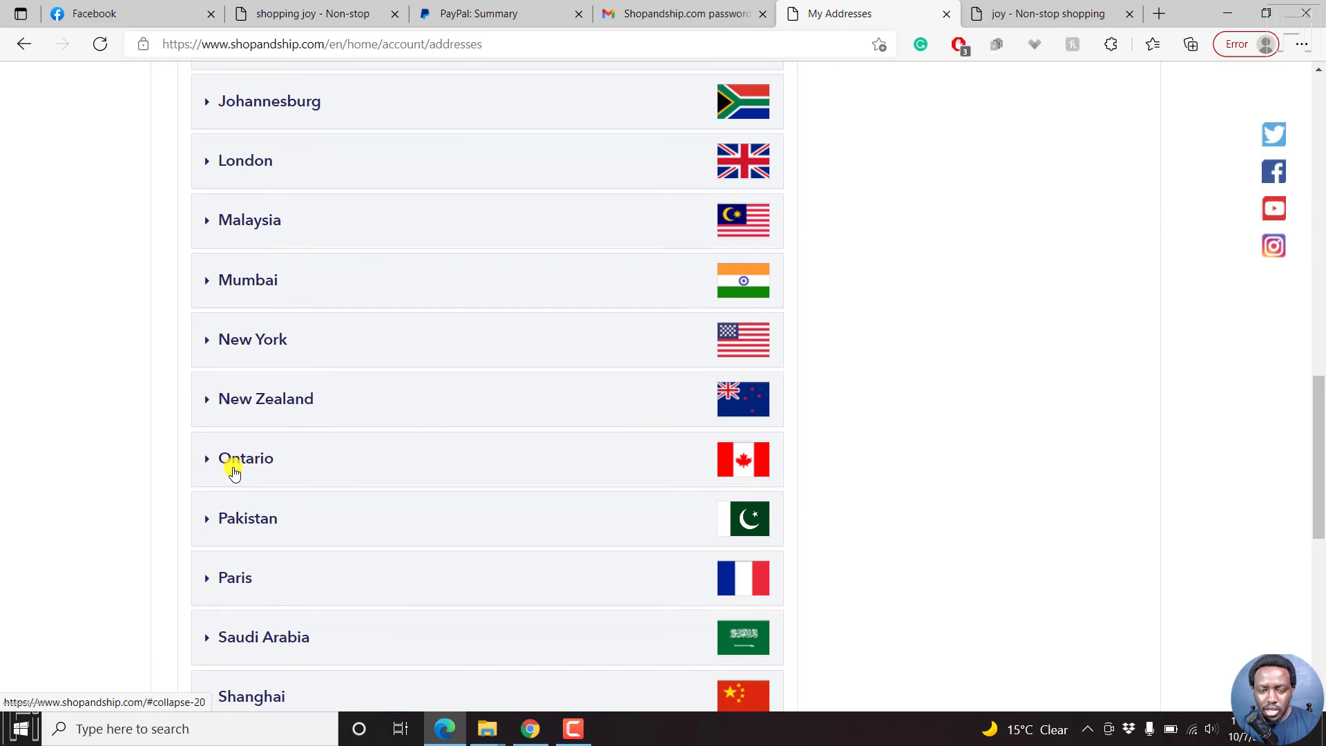
pyautogui.scroll(-1, 234, 472)
pyautogui.scroll(-1, 233, 471)
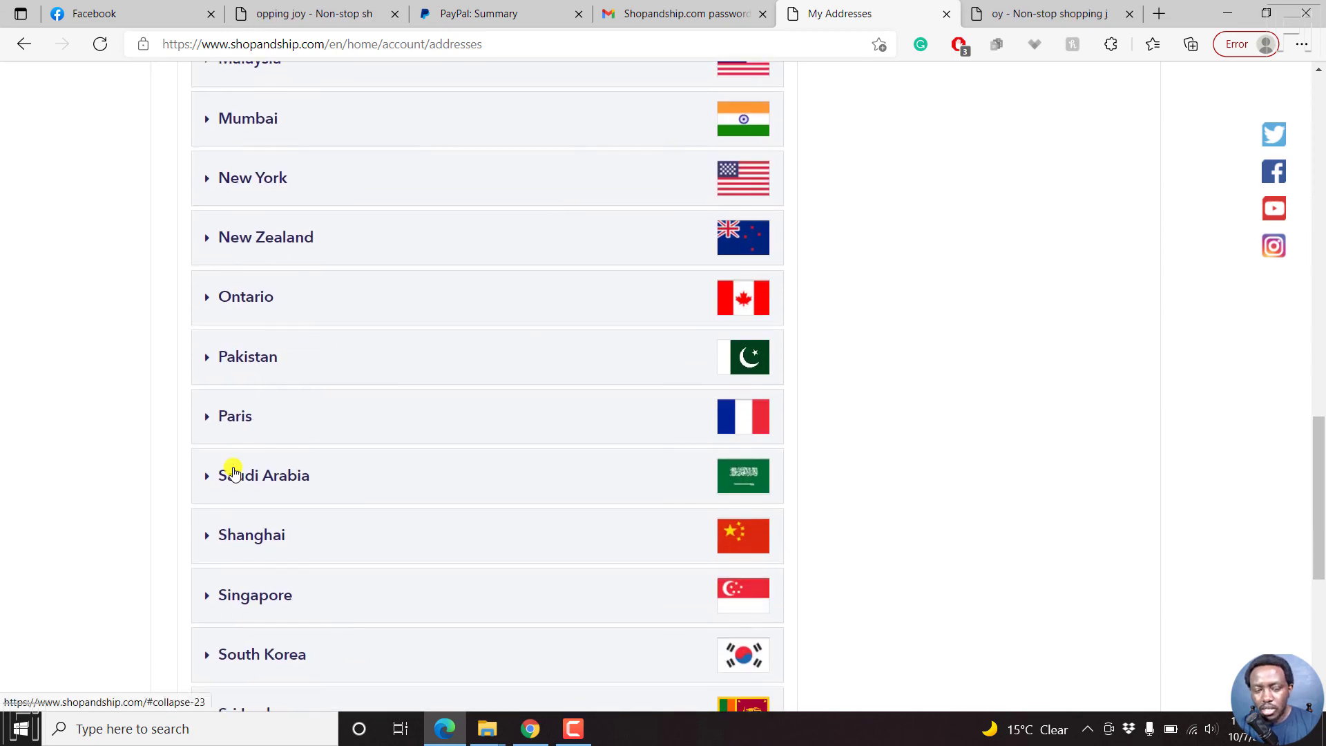
pyautogui.scroll(-1, 461, 493)
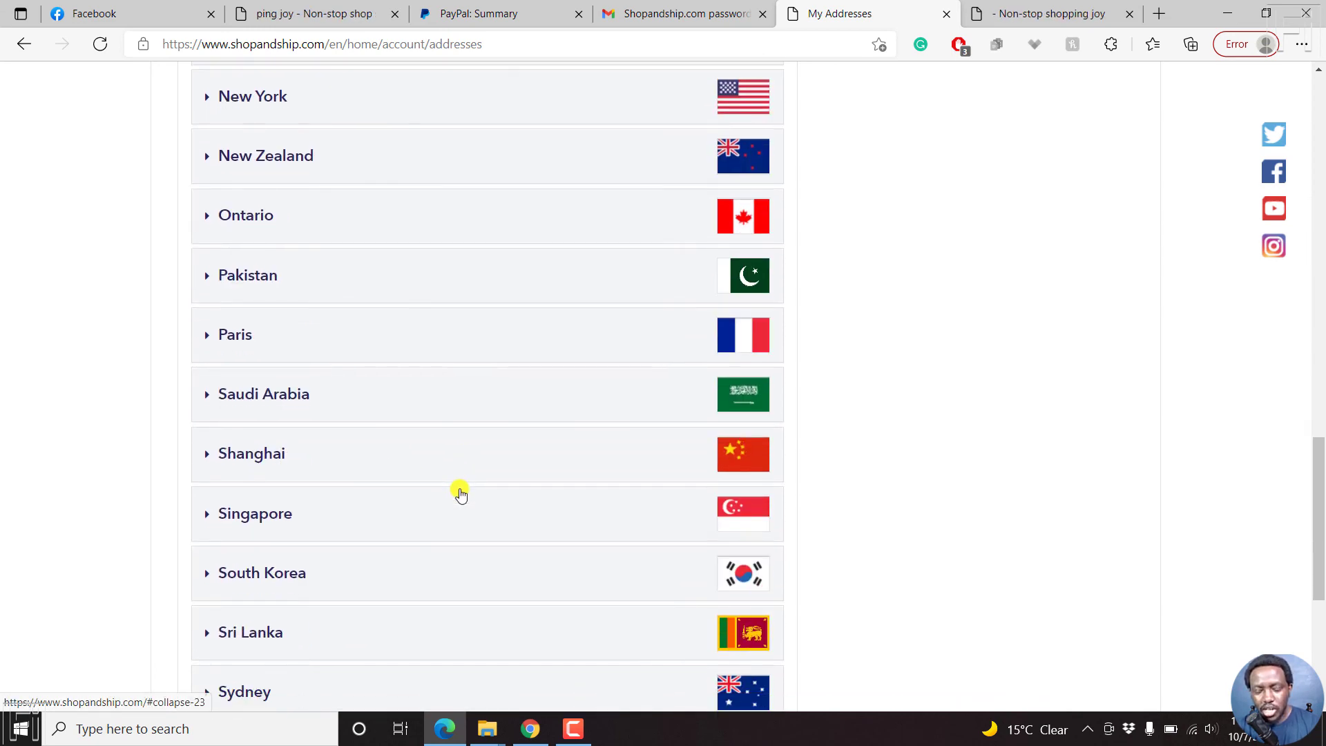
pyautogui.scroll(-1, 461, 493)
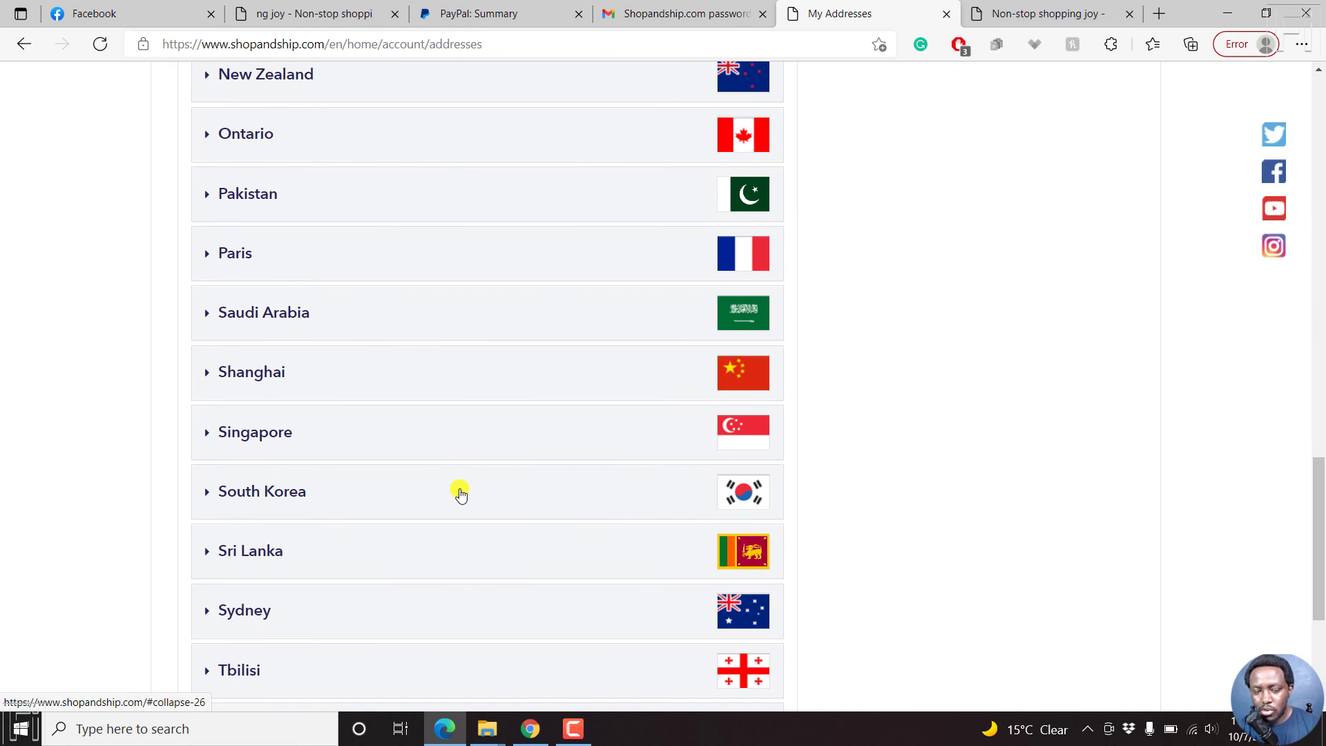
pyautogui.scroll(-1, 461, 493)
pyautogui.scroll(-1, 460, 493)
pyautogui.scroll(-1, 460, 493)
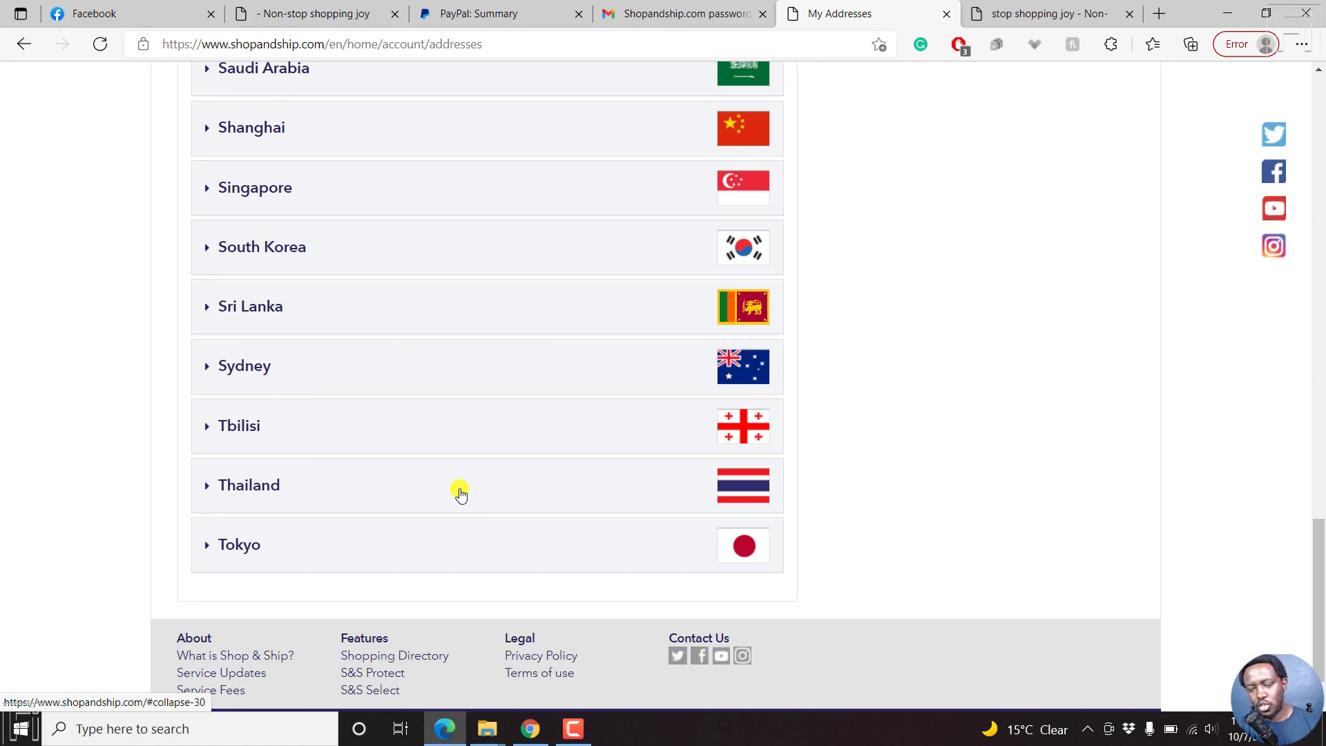
pyautogui.scroll(-1, 461, 494)
pyautogui.scroll(1, 461, 494)
pyautogui.scroll(7, 460, 495)
pyautogui.scroll(10, 461, 494)
pyautogui.scroll(1, 460, 494)
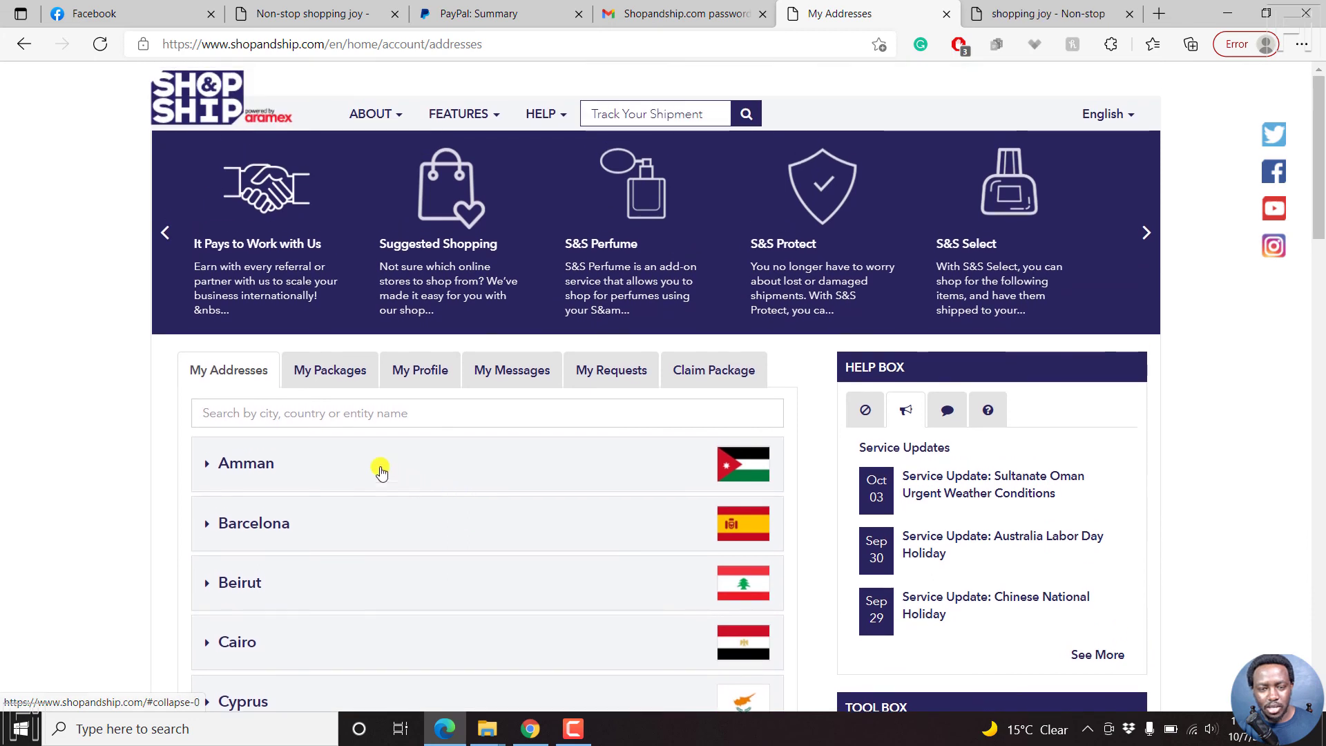
# - Browse My Packages, My Messages and My Requests, then open the Claim Package form
pyautogui.click(343, 371)
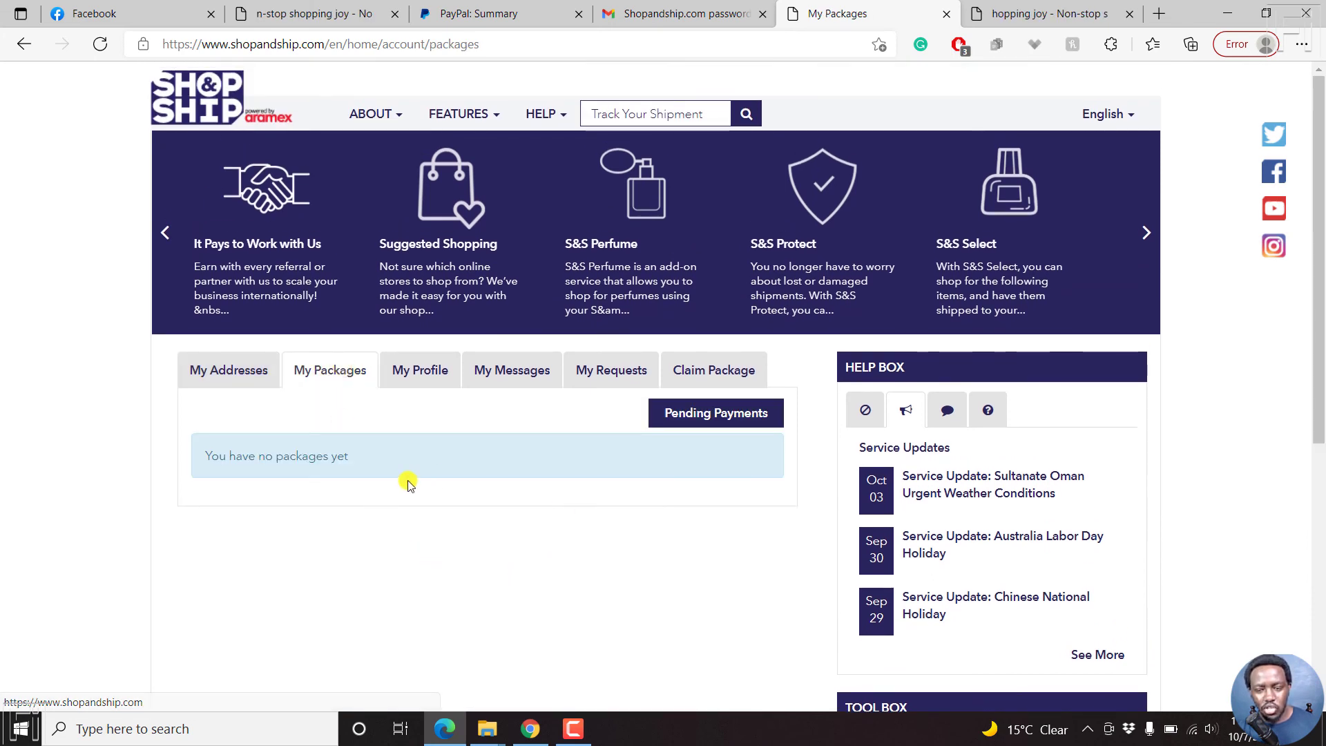
pyautogui.click(545, 384)
pyautogui.click(624, 374)
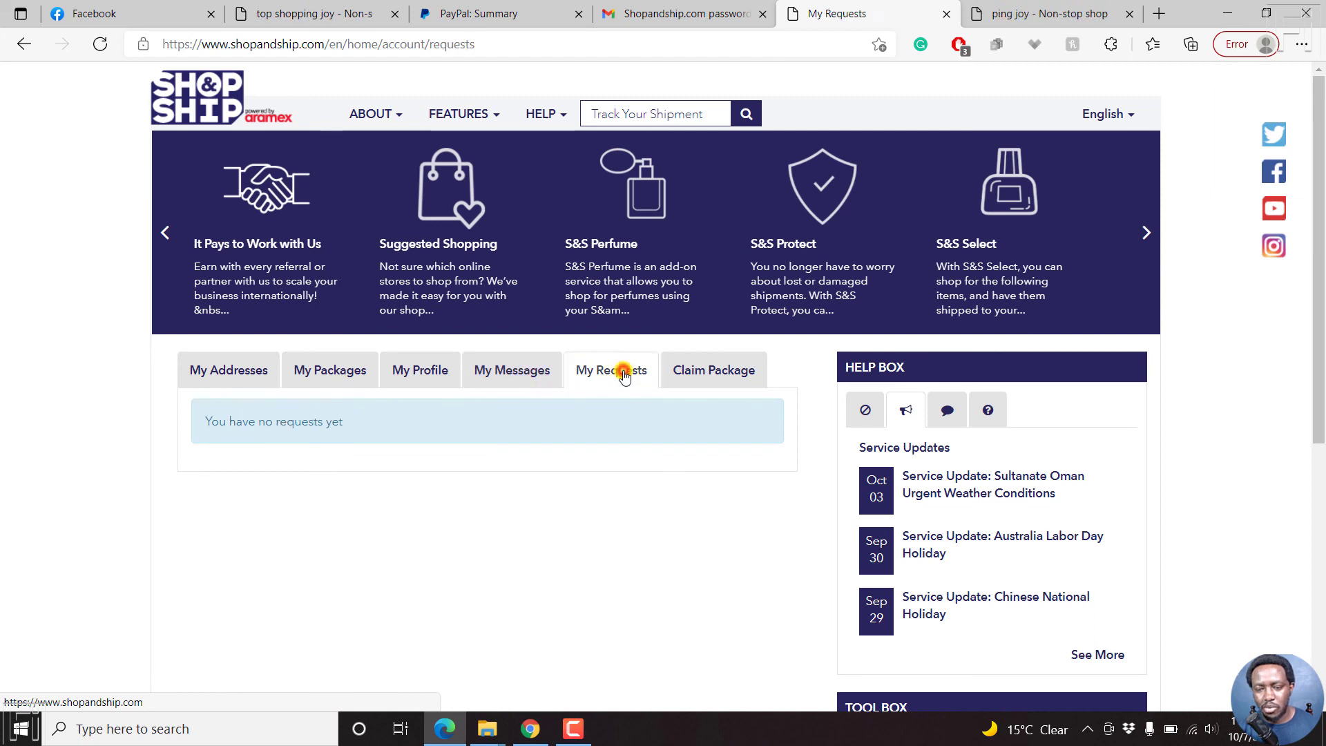
pyautogui.click(716, 366)
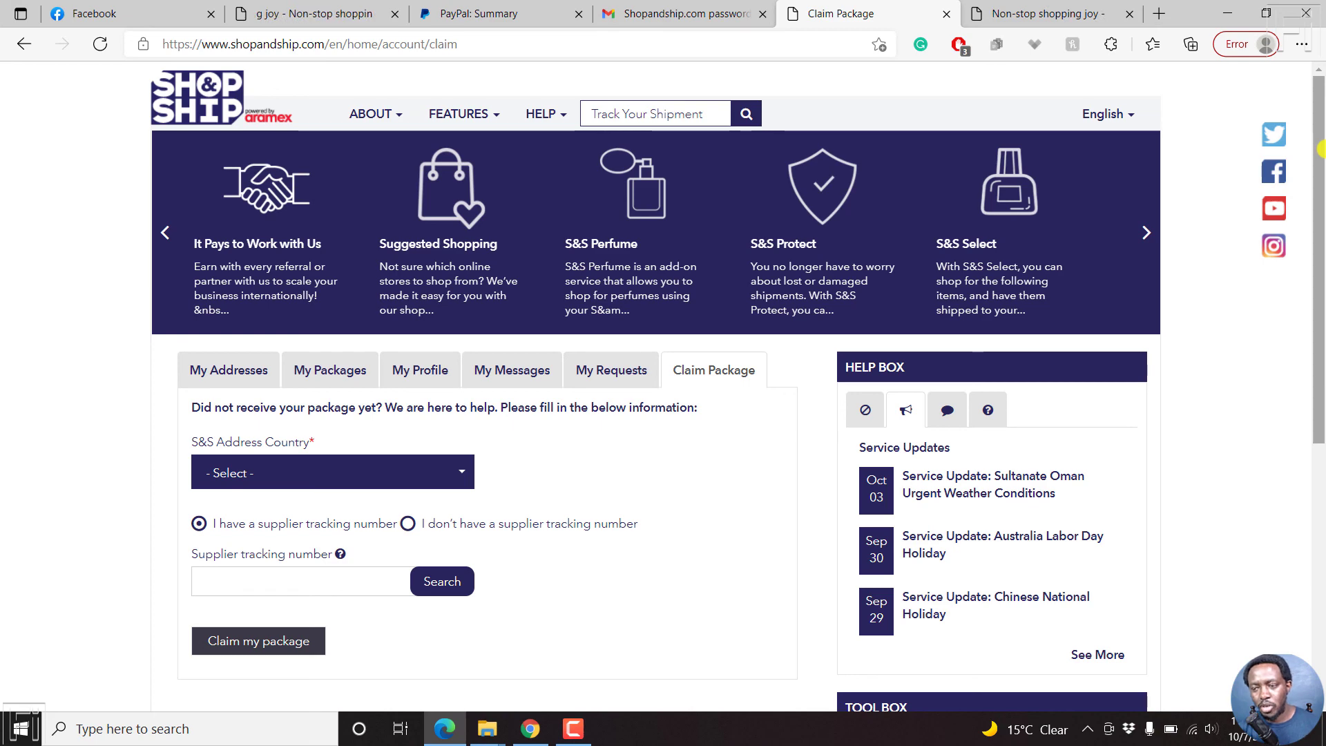
pyautogui.moveTo(1320, 148); pyautogui.dragTo(1319, 466)
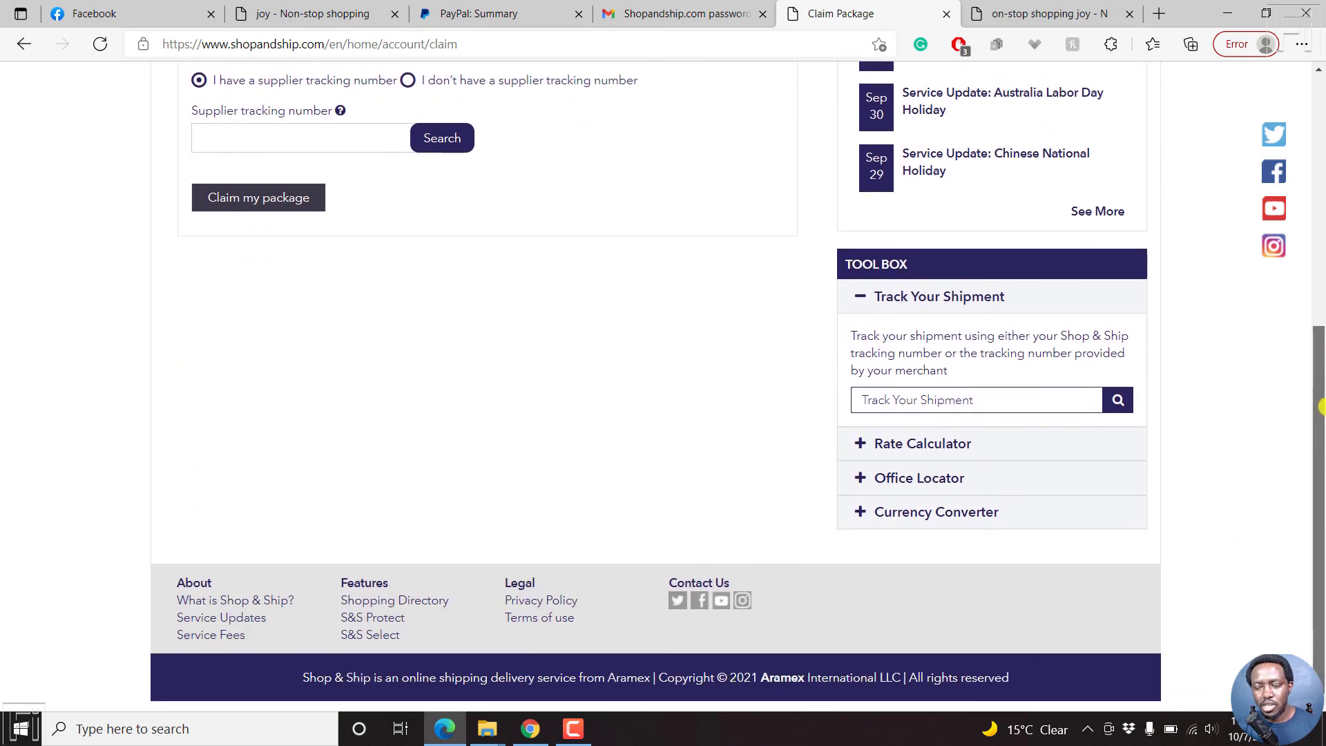
pyautogui.moveTo(1320, 477); pyautogui.dragTo(1319, 166)
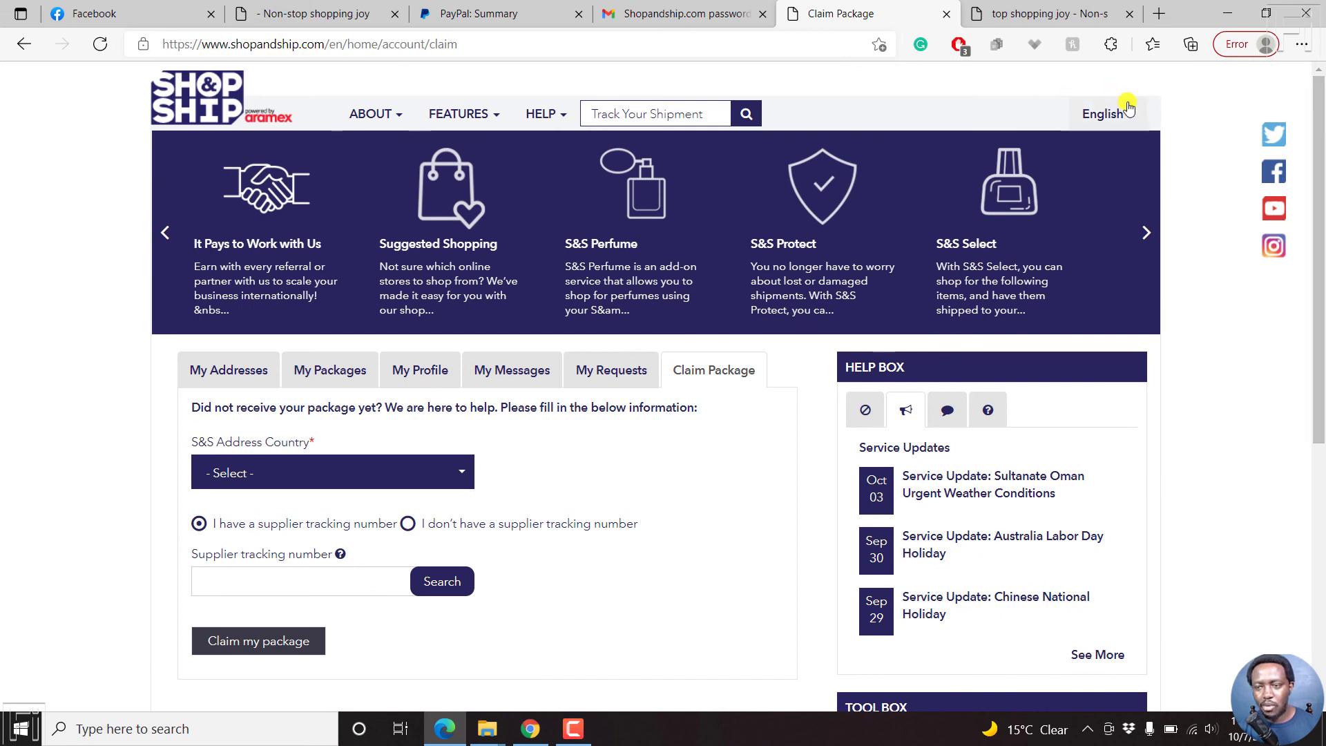